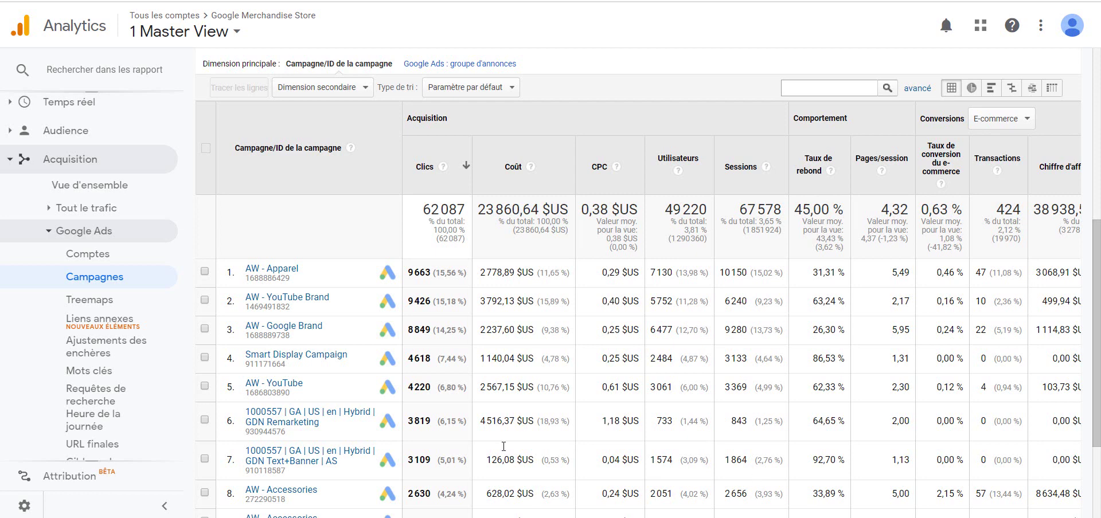
Open the Google Ads Mots clés report and review its keyword metrics across to the Chiffre d'affaires column
click(103, 372)
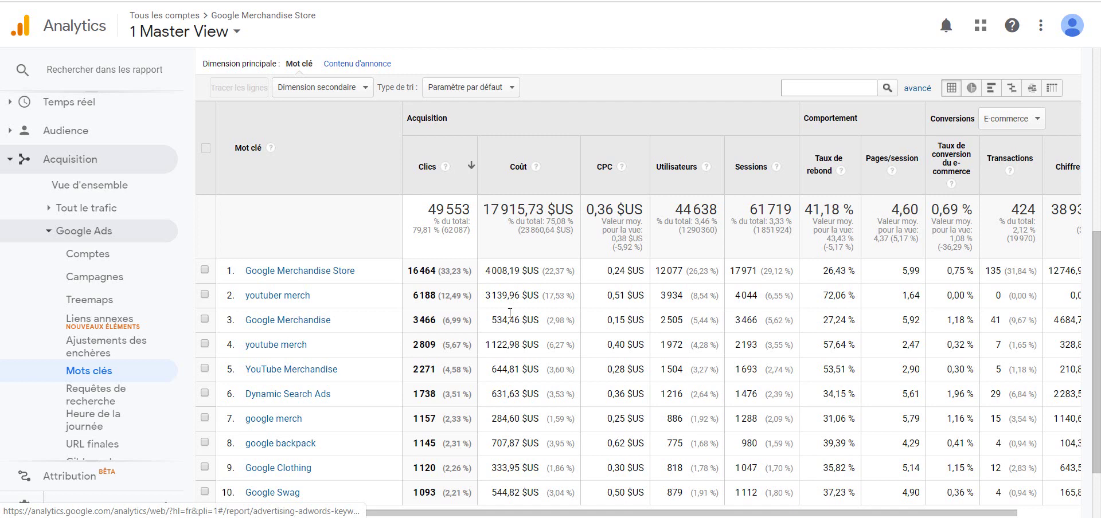
scroll(1036, 235, down, 1)
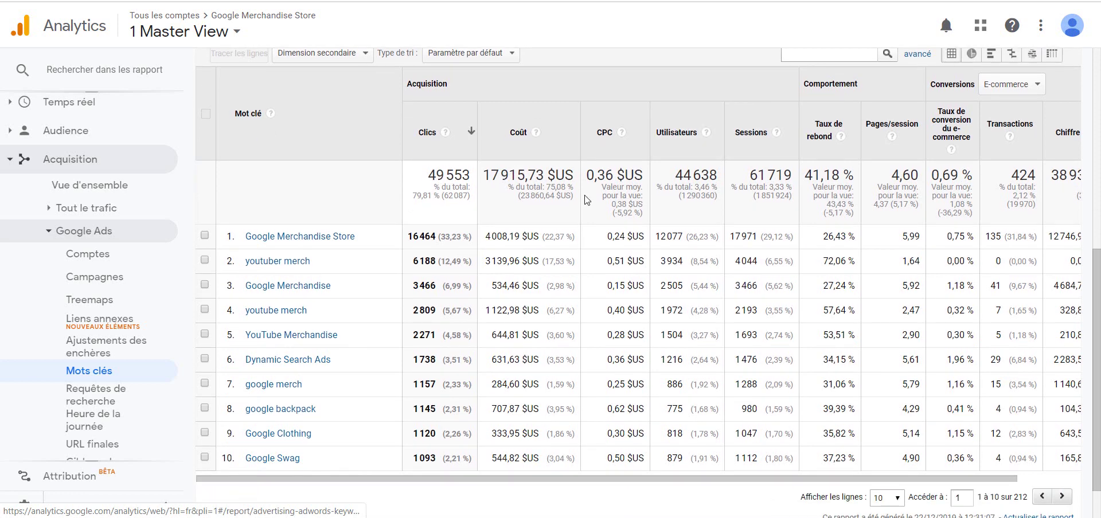
scroll(676, 275, up, 1)
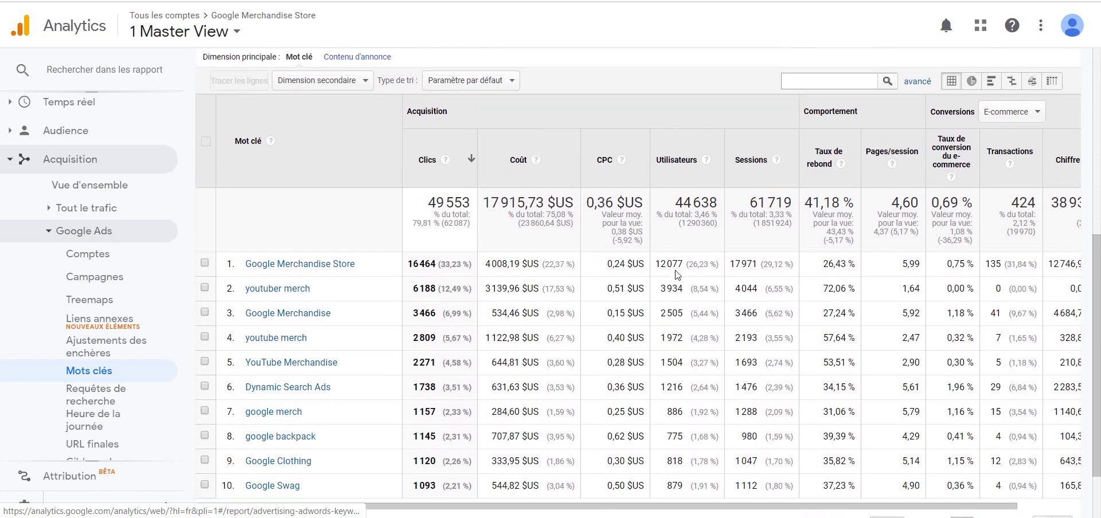
scroll(676, 276, down, 2)
scroll(675, 276, right, 2)
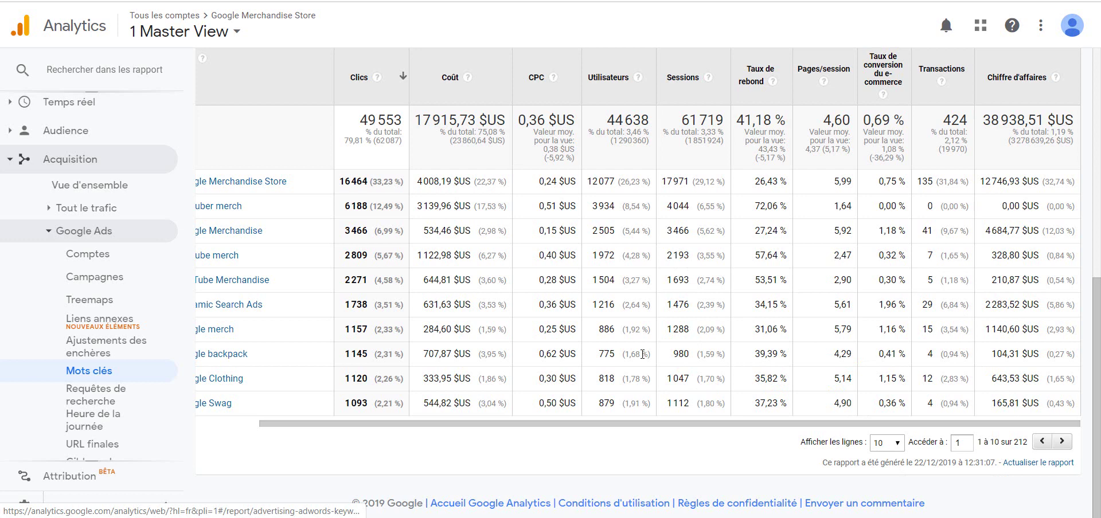
click(875, 447)
click(1012, 448)
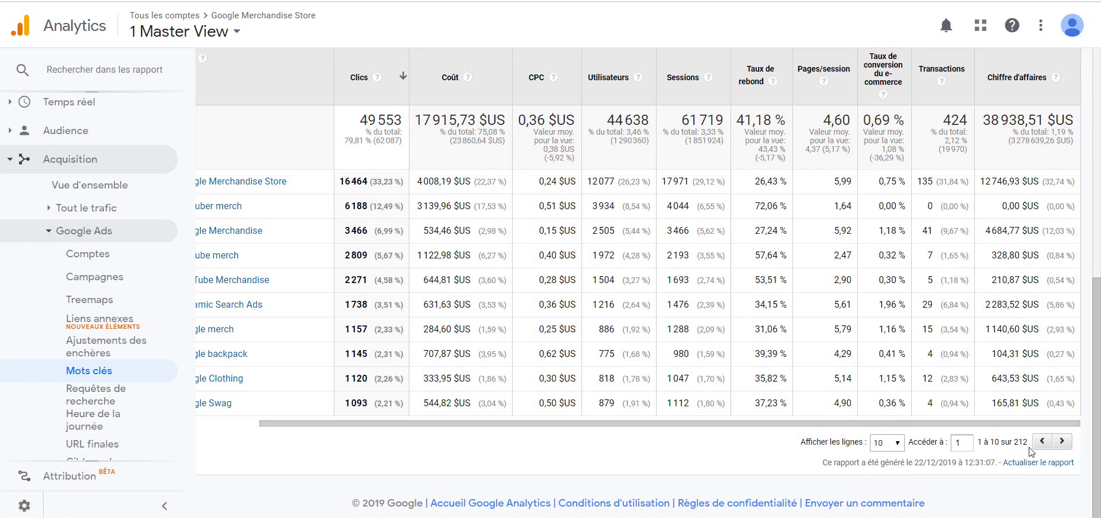
right_click(1018, 442)
right_click(1019, 442)
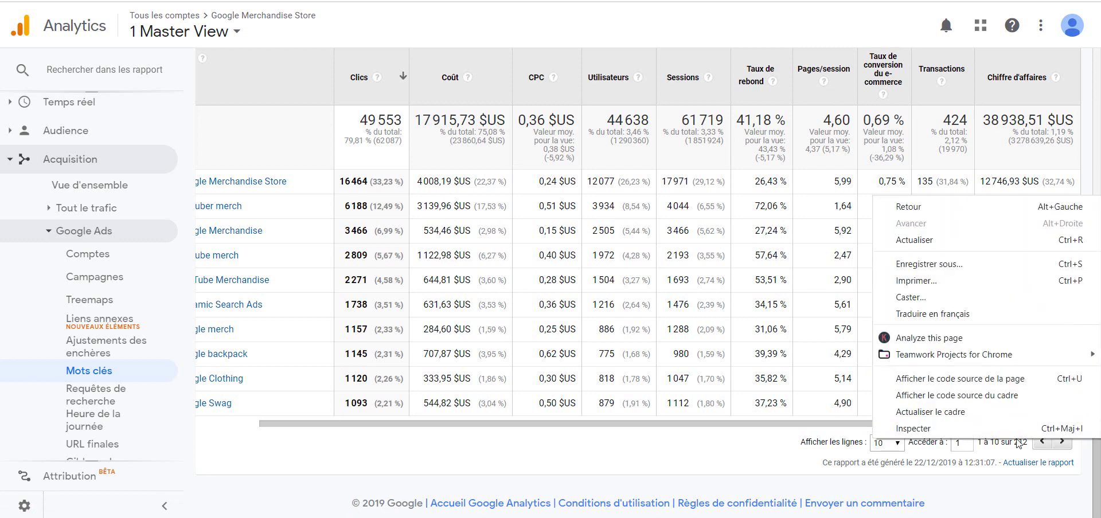
click(1018, 443)
mouse_move(1017, 440)
mouse_down()
mouse_move(1035, 446)
mouse_move(1016, 448)
mouse_up()
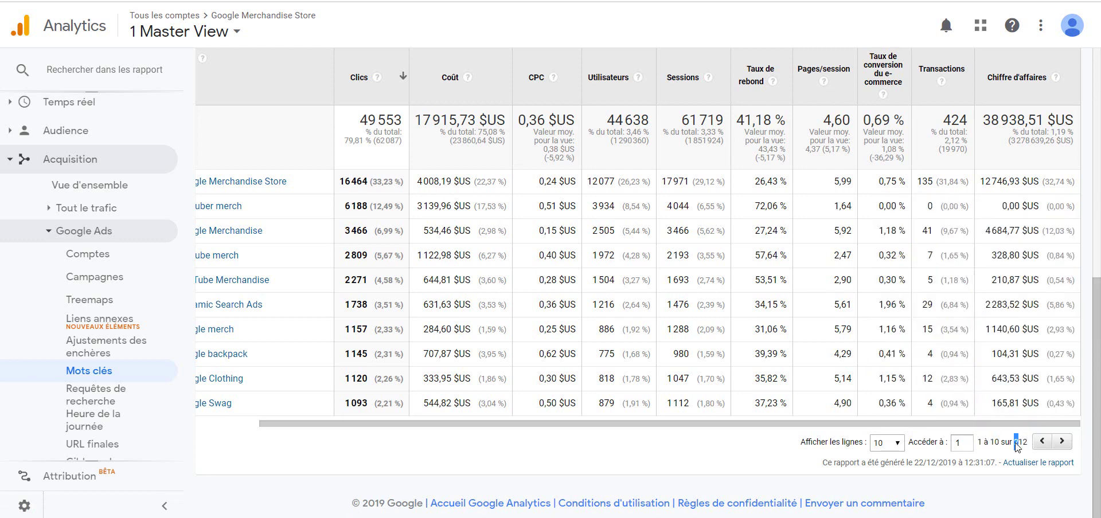
Increase the number of table rows displayed to fit all keywords on one page and look through the full list
click(886, 442)
click(882, 386)
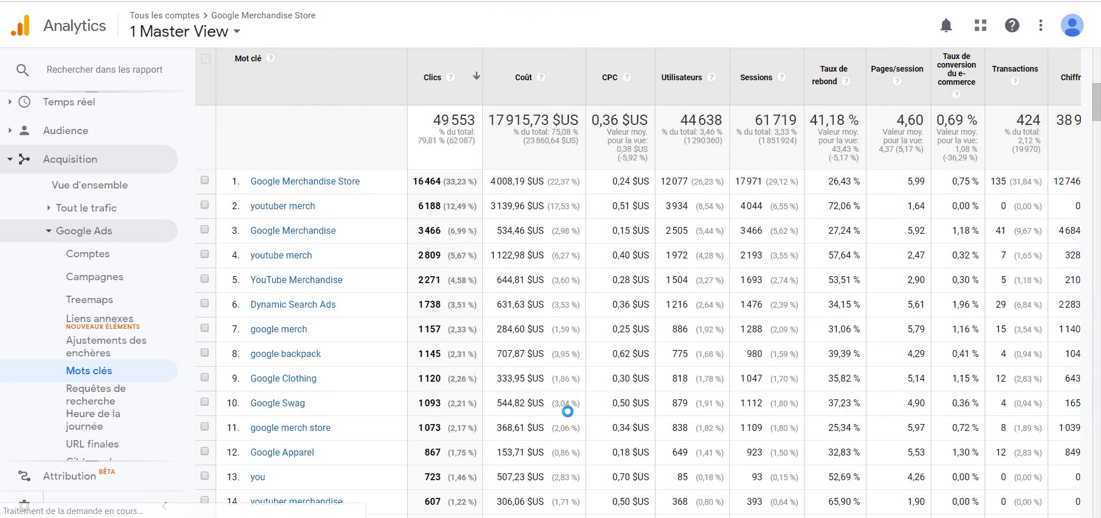
scroll(568, 411, down, 9)
scroll(568, 411, down, 16)
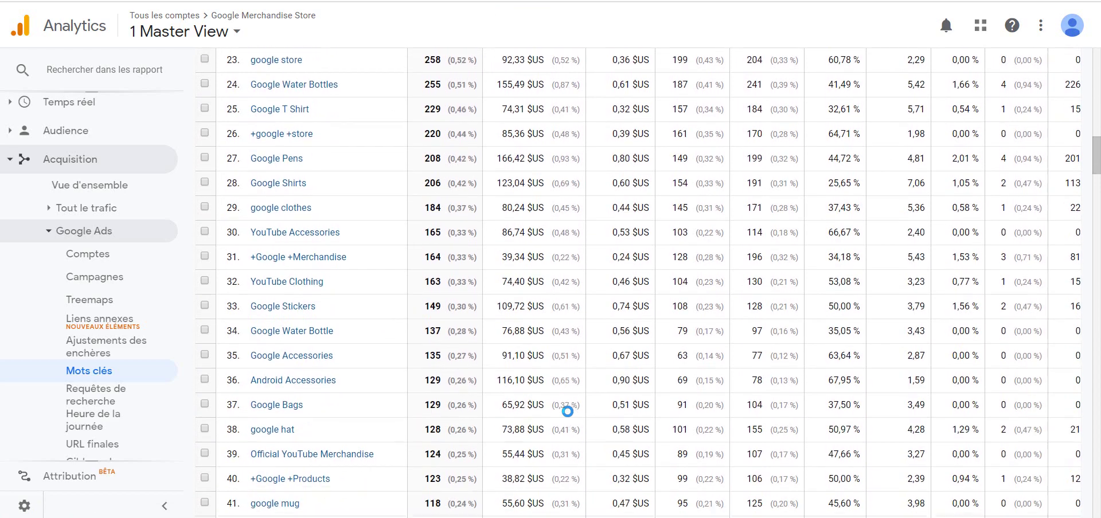
scroll(568, 411, down, 20)
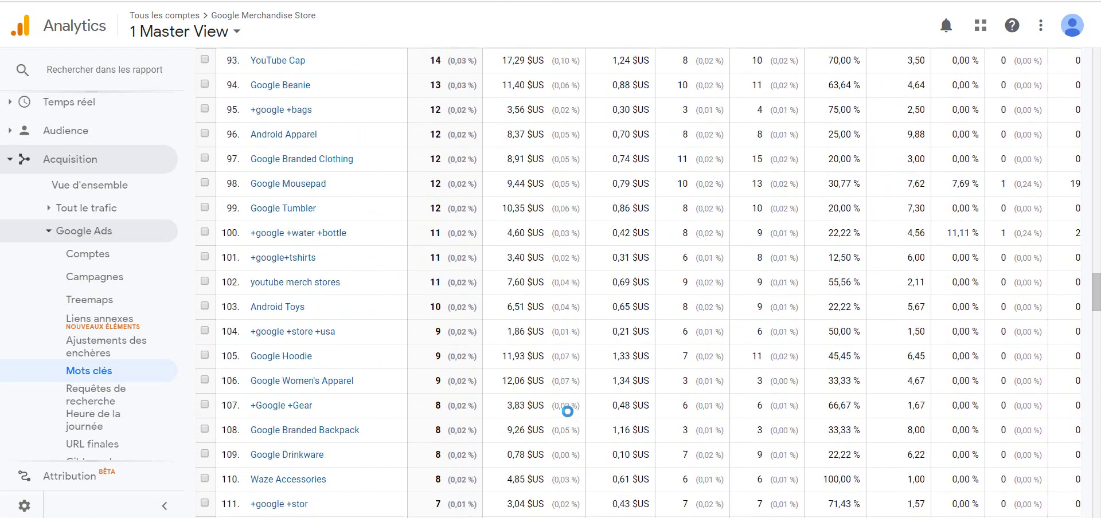
scroll(568, 411, down, 20)
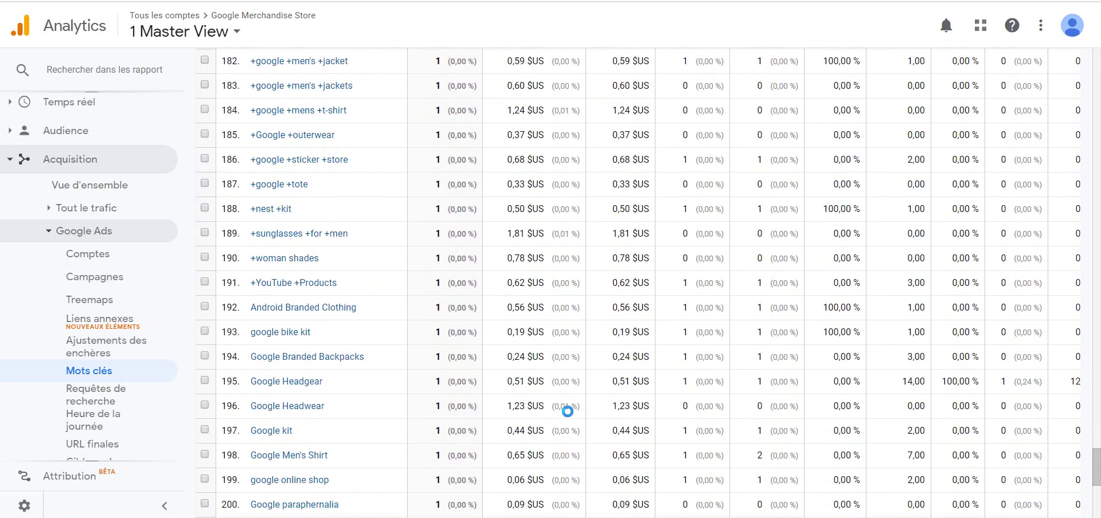
scroll(568, 411, up, 20)
scroll(568, 411, up, 20)
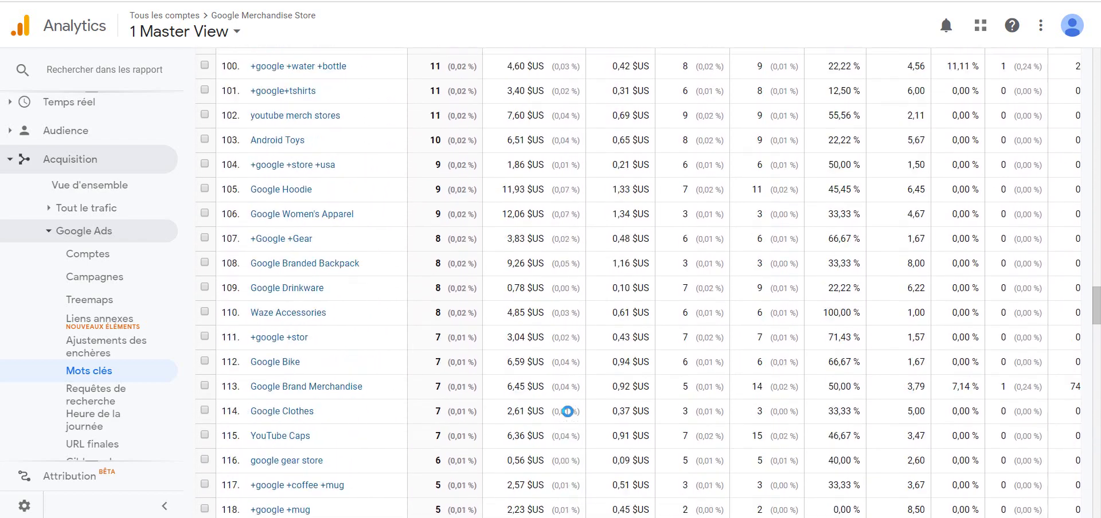
scroll(568, 411, up, 10)
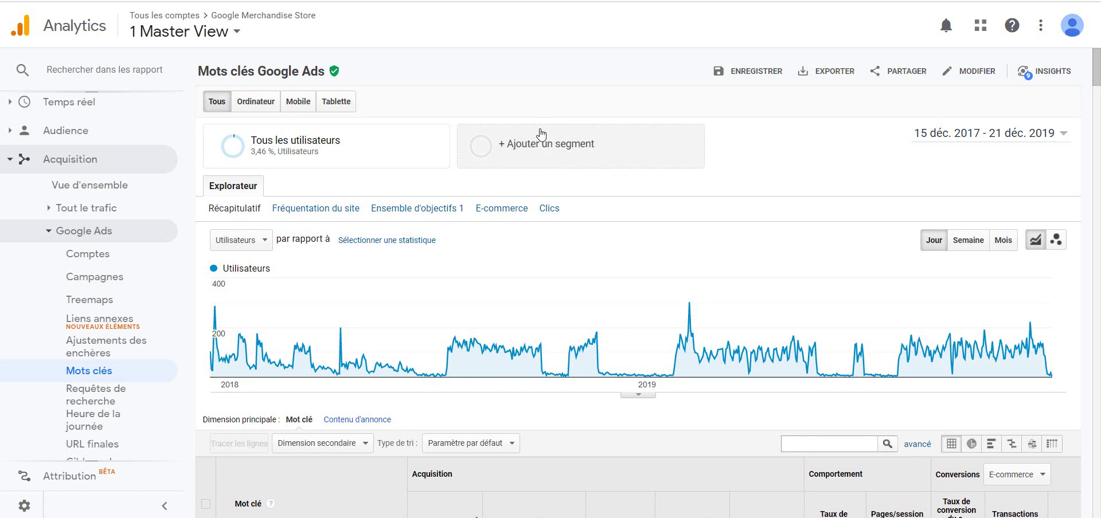
Browse the segments available for the keyword report and close the list without applying one
click(556, 155)
scroll(523, 273, down, 20)
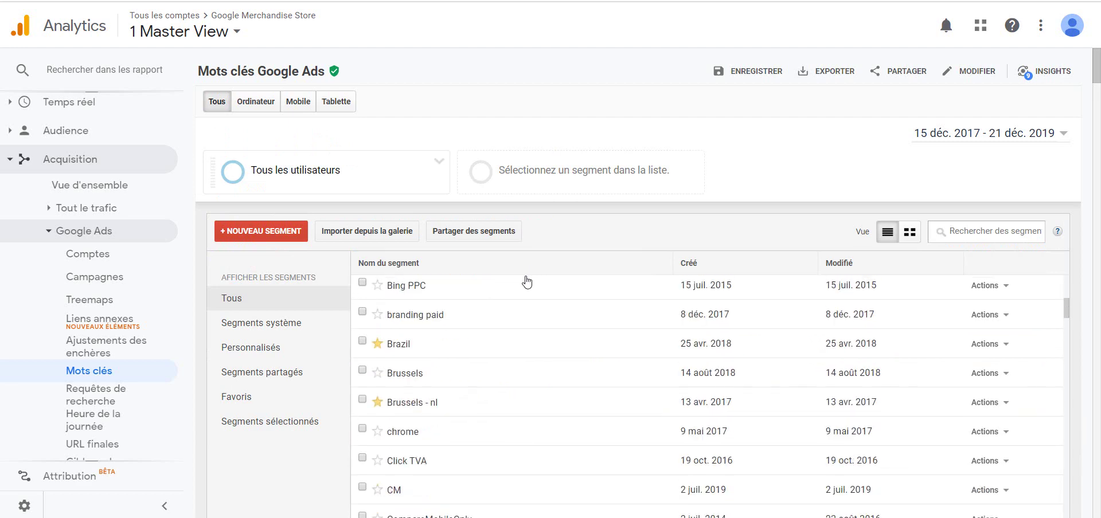
scroll(277, 433, down, 10)
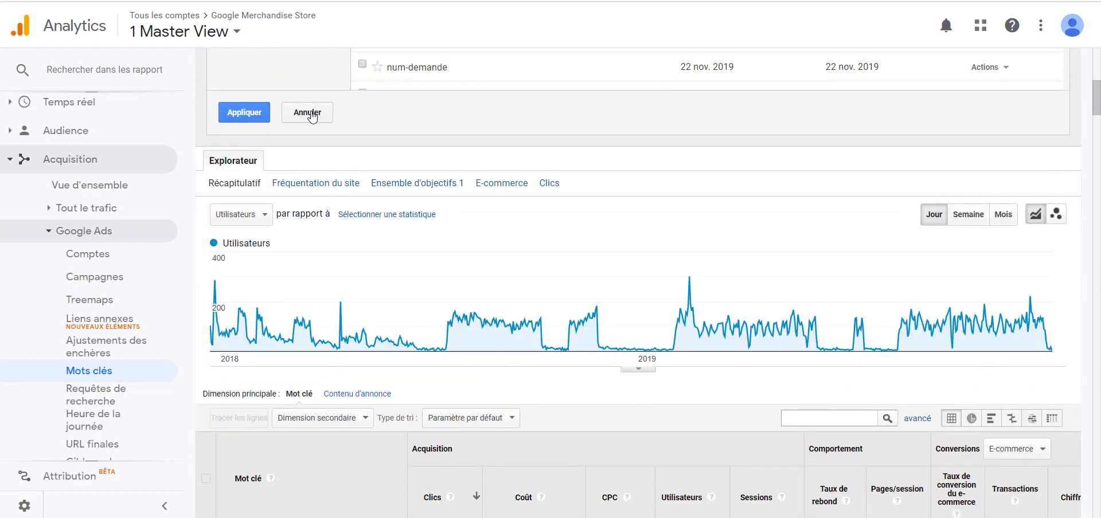
click(312, 113)
scroll(591, 215, up, 5)
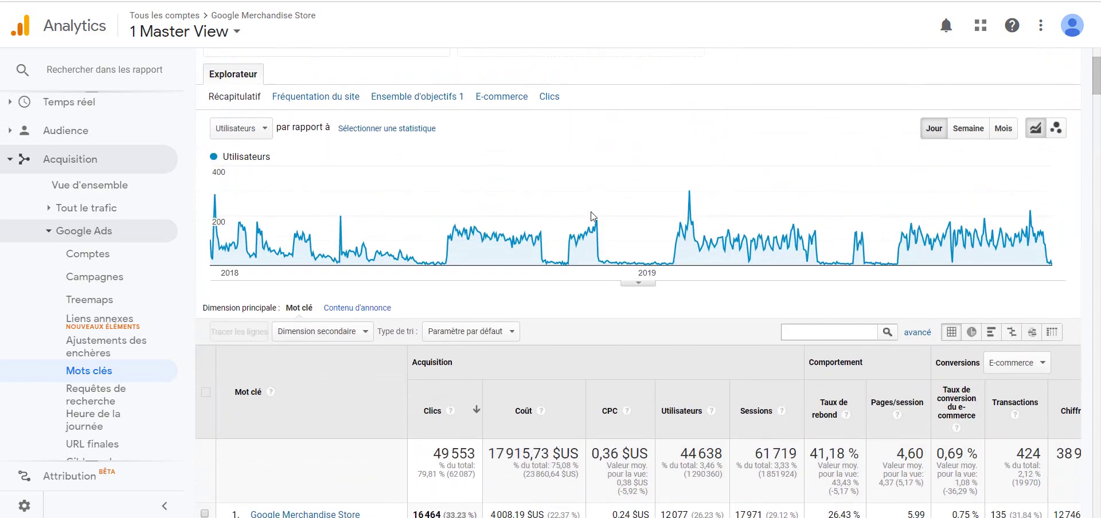
scroll(593, 217, up, 3)
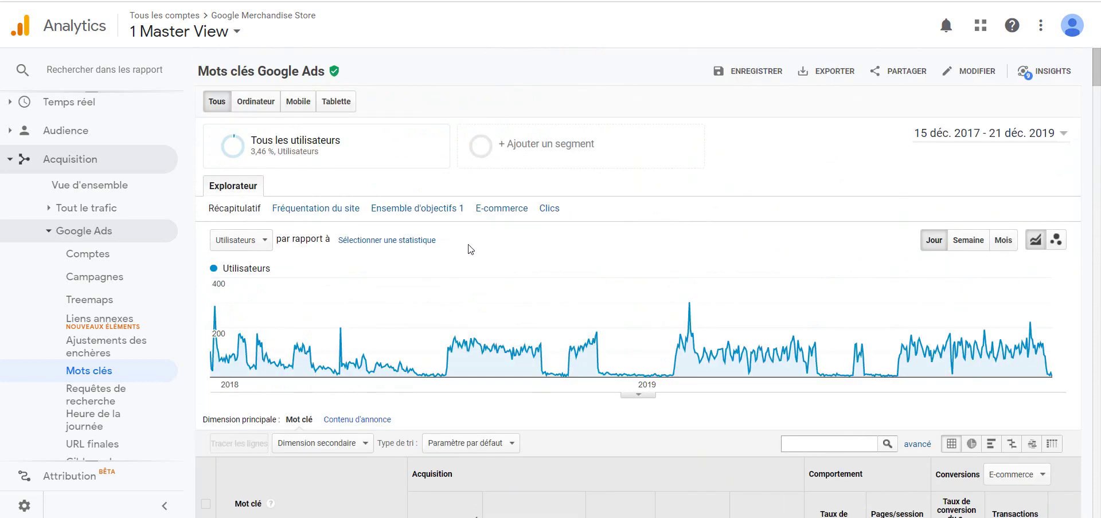
Restrict the Google Ads keyword report to desktop traffic (Ordinateur) and bring up its totals
scroll(451, 270, down, 3)
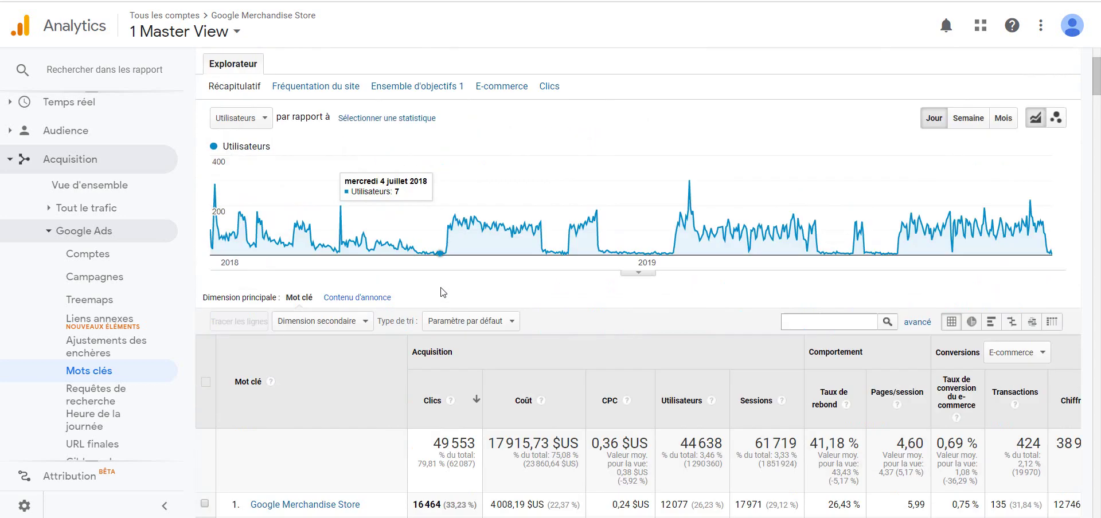
scroll(444, 292, down, 3)
scroll(351, 381, up, 5)
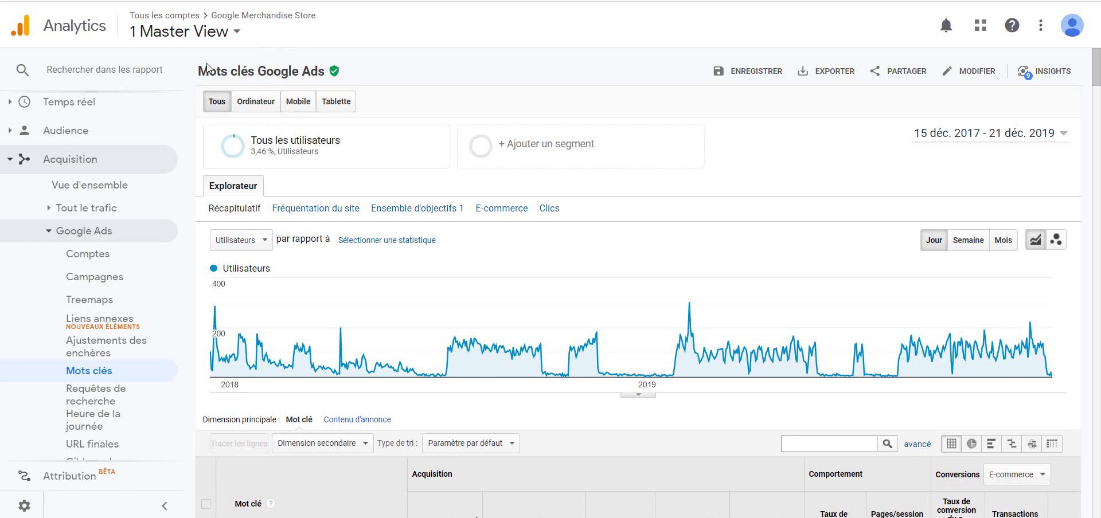
click(251, 102)
scroll(566, 288, down, 2)
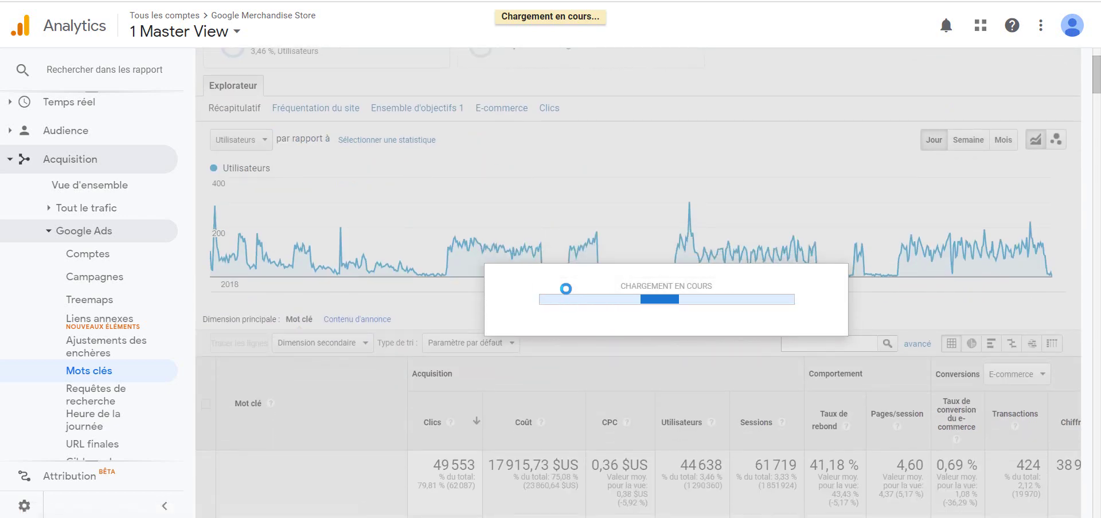
scroll(566, 289, down, 1)
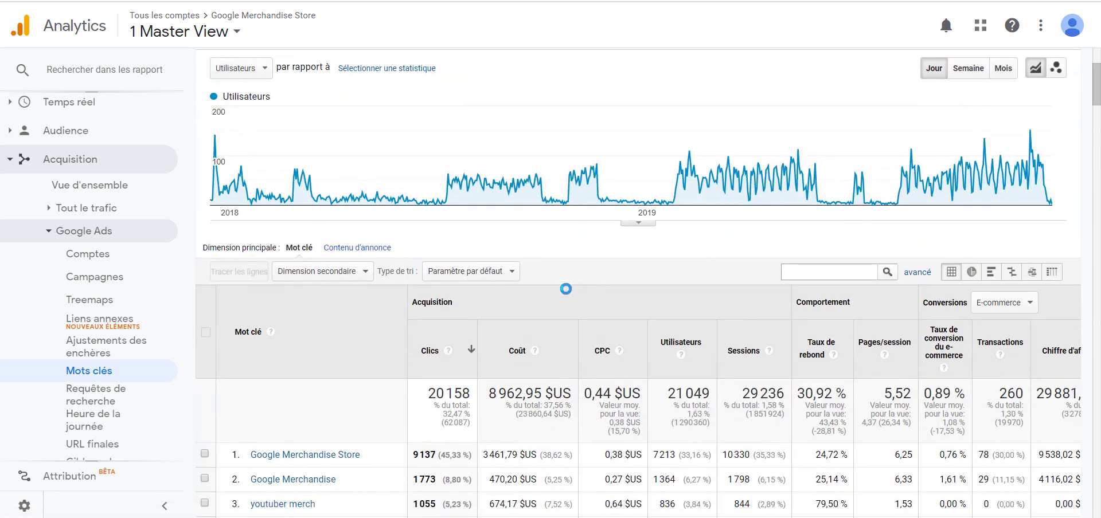
scroll(518, 361, down, 1)
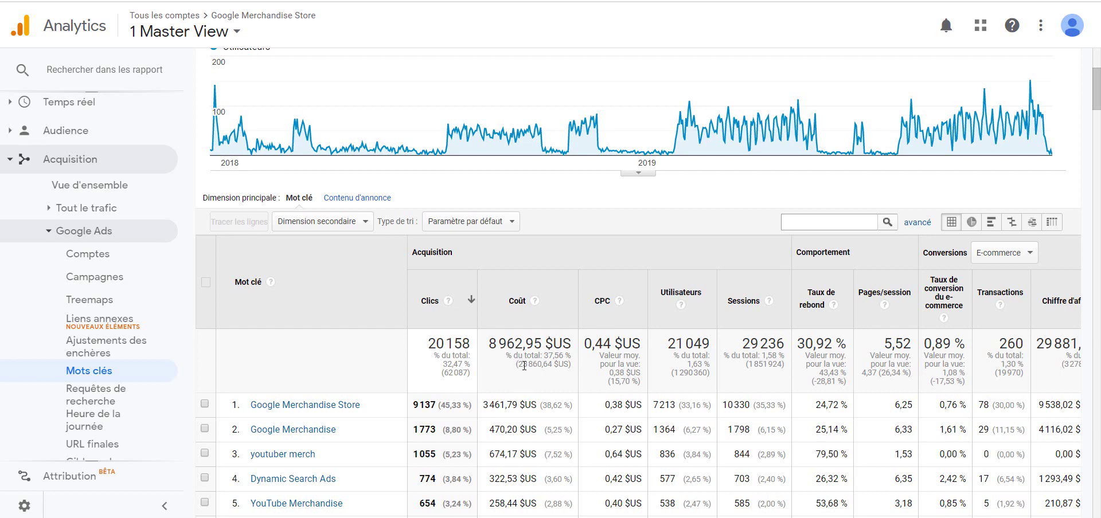
Examine the desktop keywords' share of total cost and their e-commerce conversion rate
drag(545, 355, 572, 357)
scroll(550, 403, down, 1)
scroll(551, 403, up, 5)
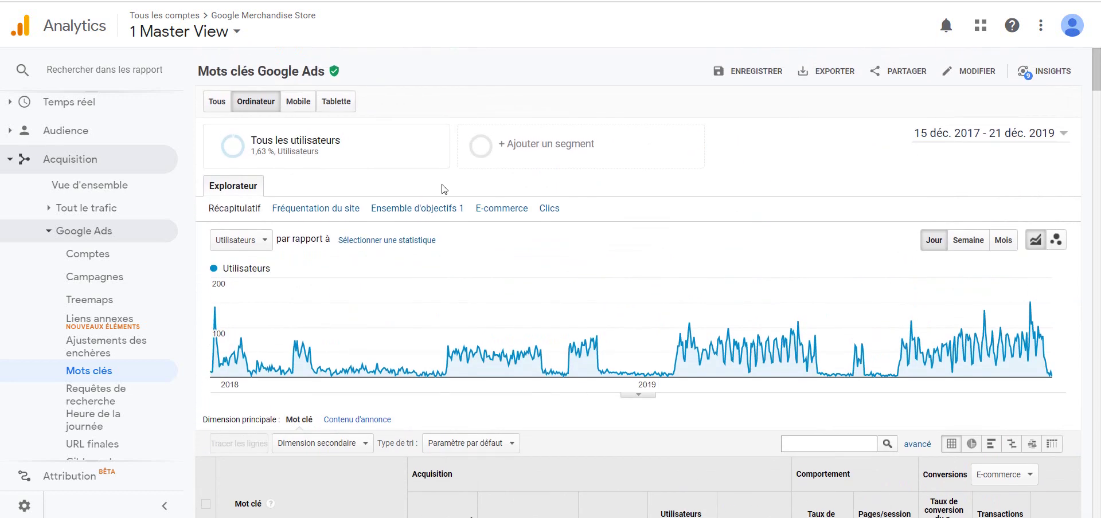
scroll(443, 184, down, 3)
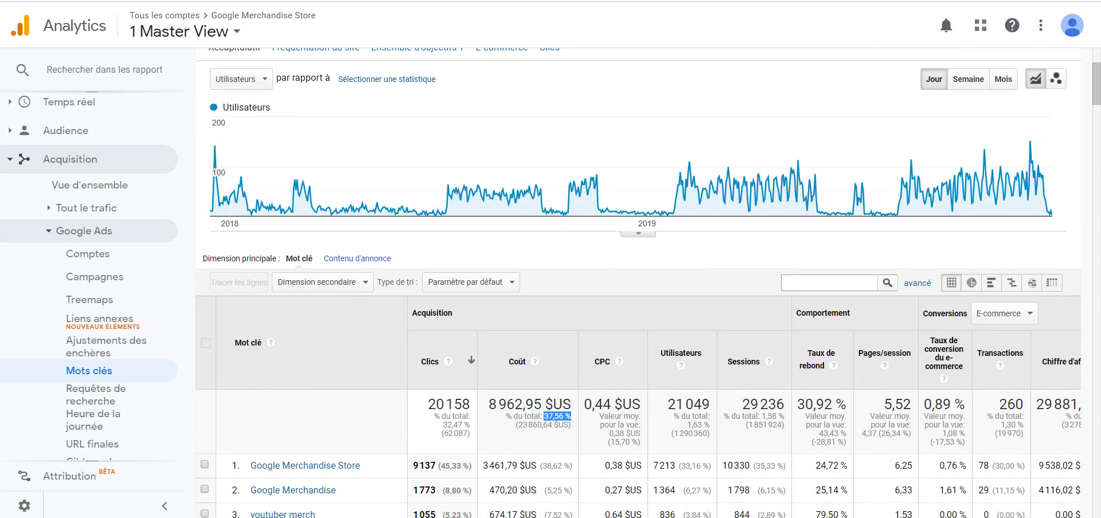
click(937, 408)
scroll(937, 408, up, 3)
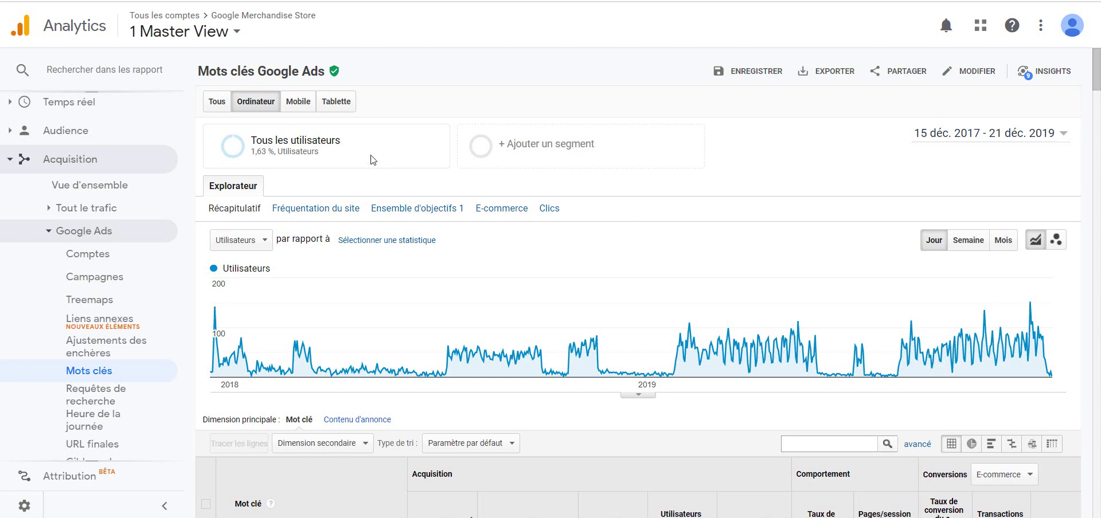
scroll(362, 227, down, 3)
scroll(362, 227, up, 3)
Switch the keyword report to Mobile traffic and review its cost and conversion totals
click(306, 106)
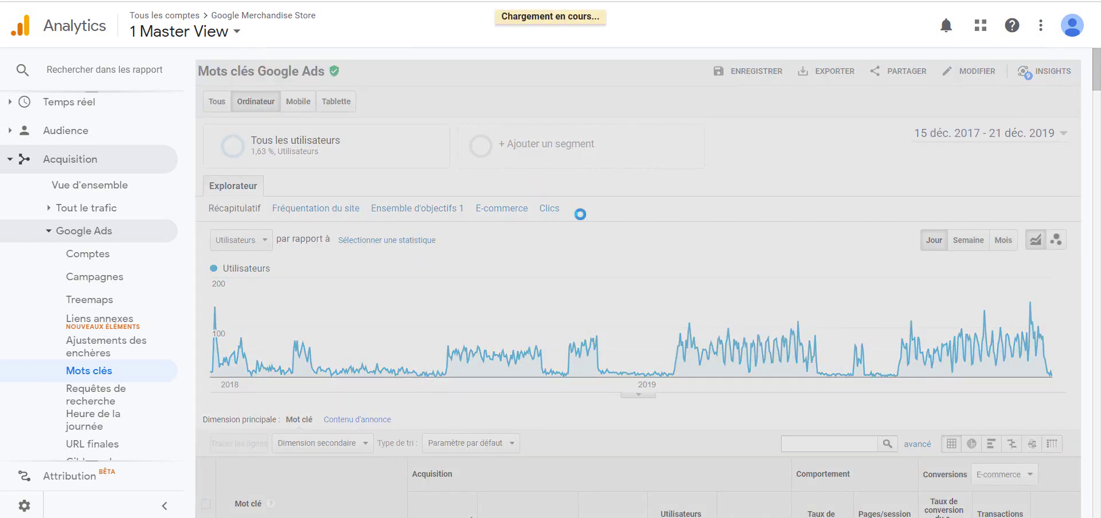
scroll(580, 214, down, 2)
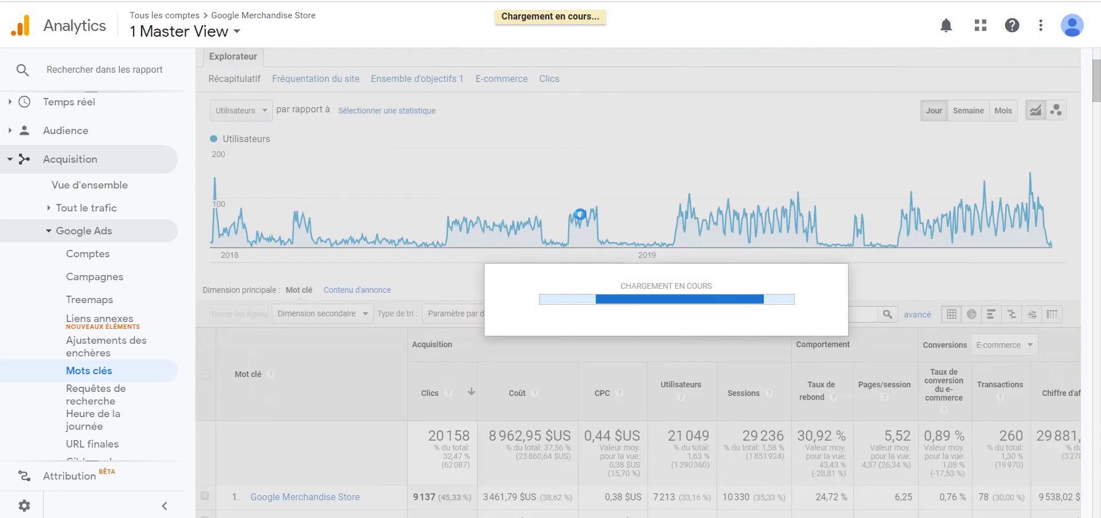
scroll(602, 222, down, 2)
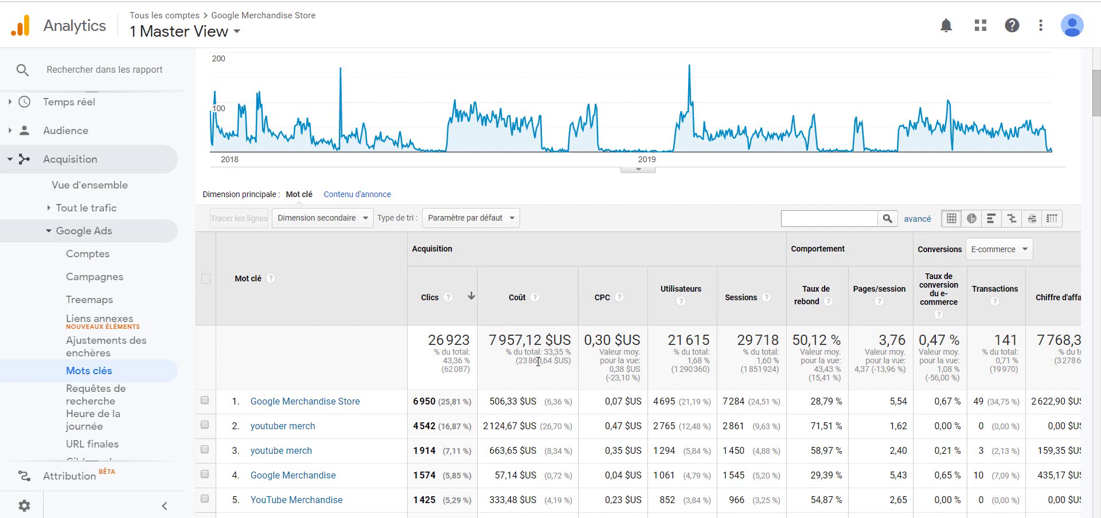
Switch the keyword report to Tablette traffic and review its keyword performance
scroll(538, 361, up, 4)
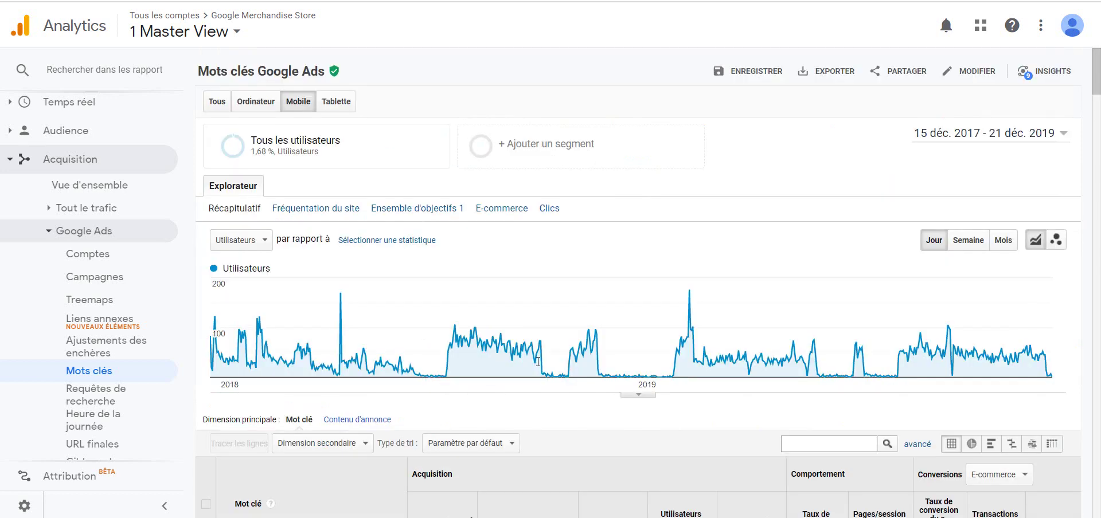
click(338, 103)
scroll(587, 305, down, 3)
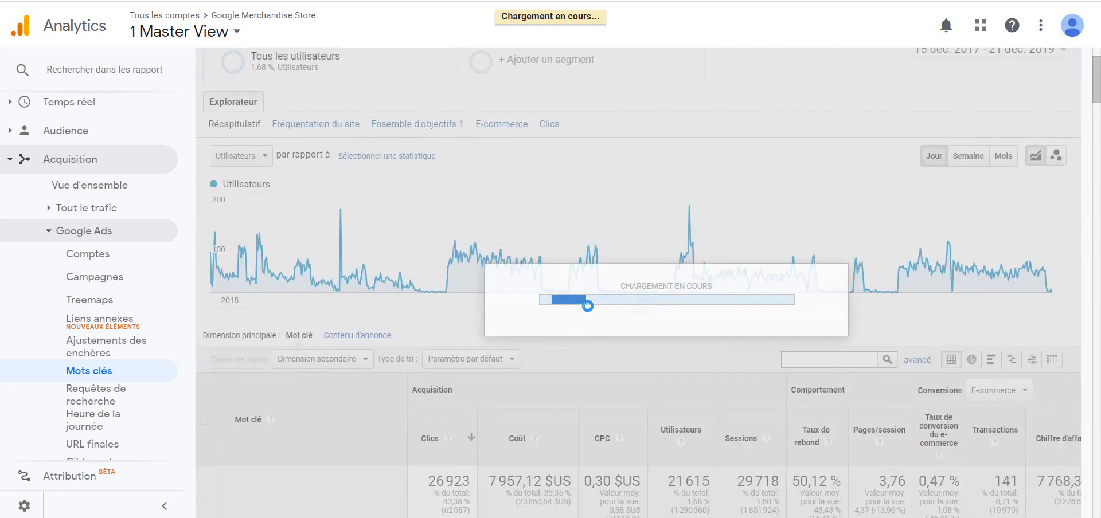
scroll(587, 305, down, 1)
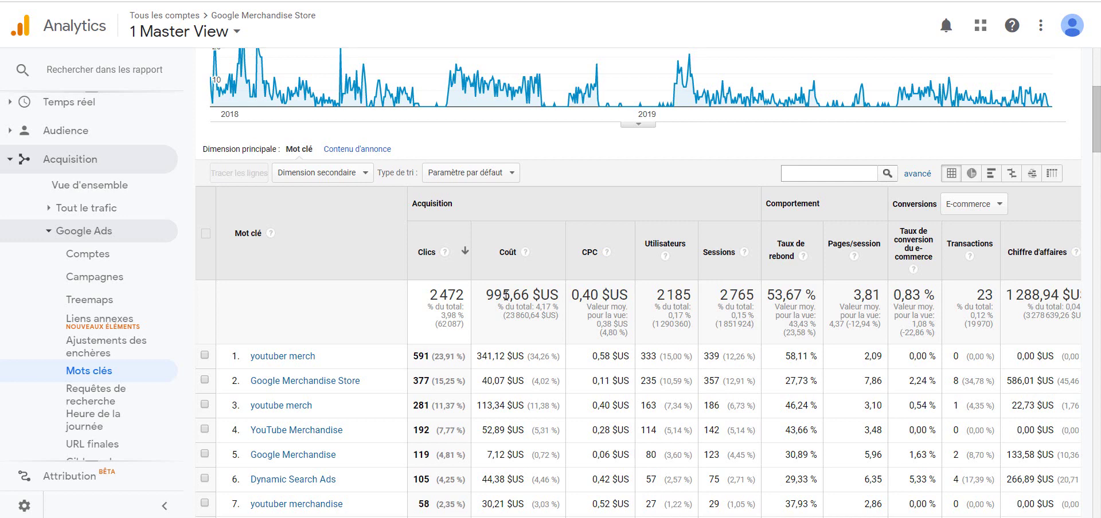
Return the keyword report to all devices (Tous) and set the conversion columns to Tous les objectifs
scroll(506, 296, up, 2)
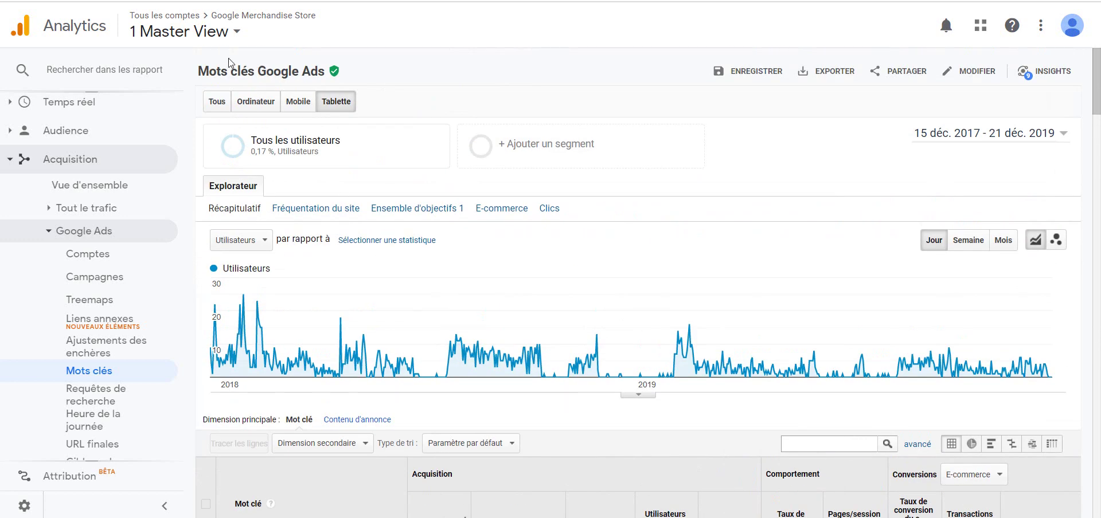
click(217, 104)
scroll(217, 104, down, 3)
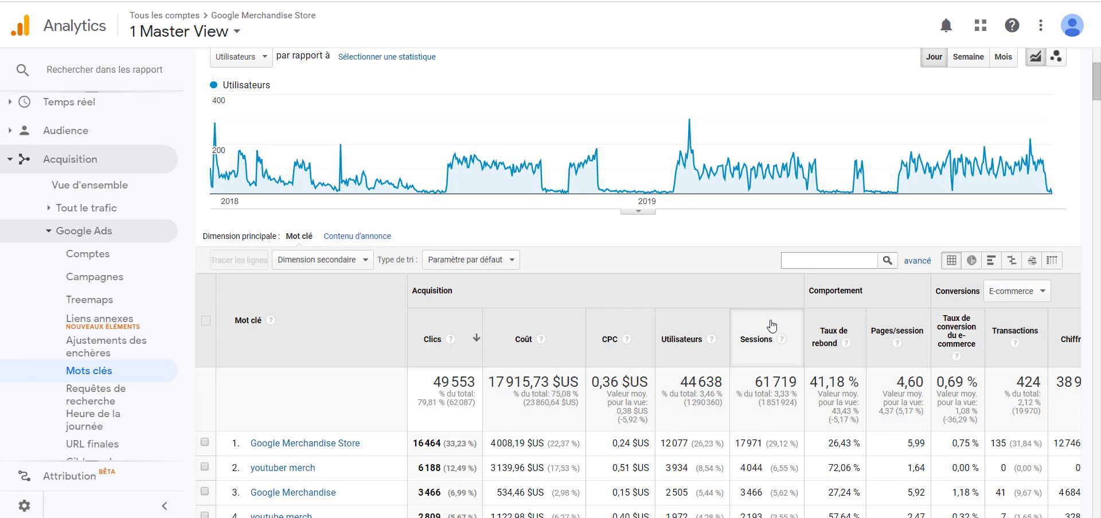
click(1007, 292)
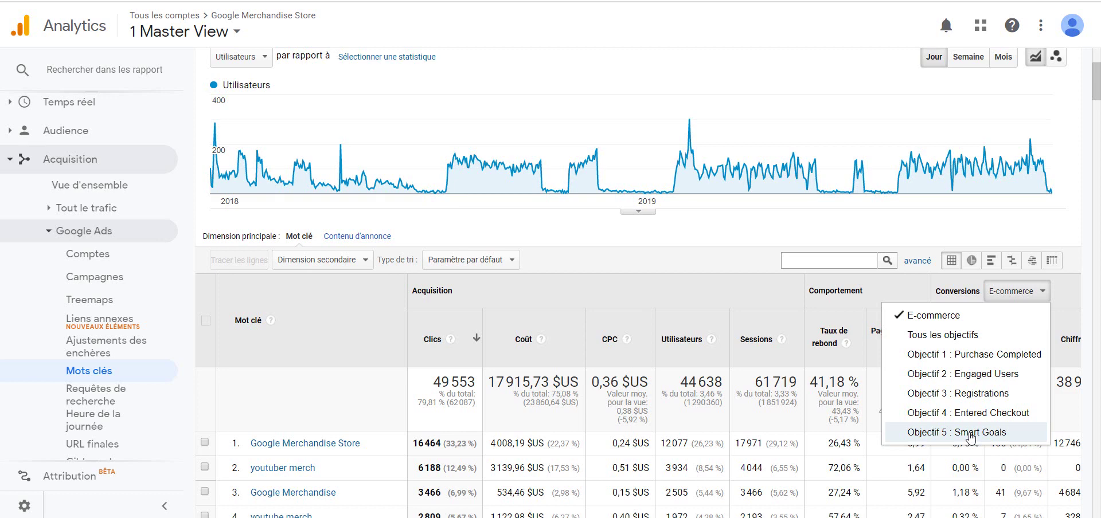
click(936, 337)
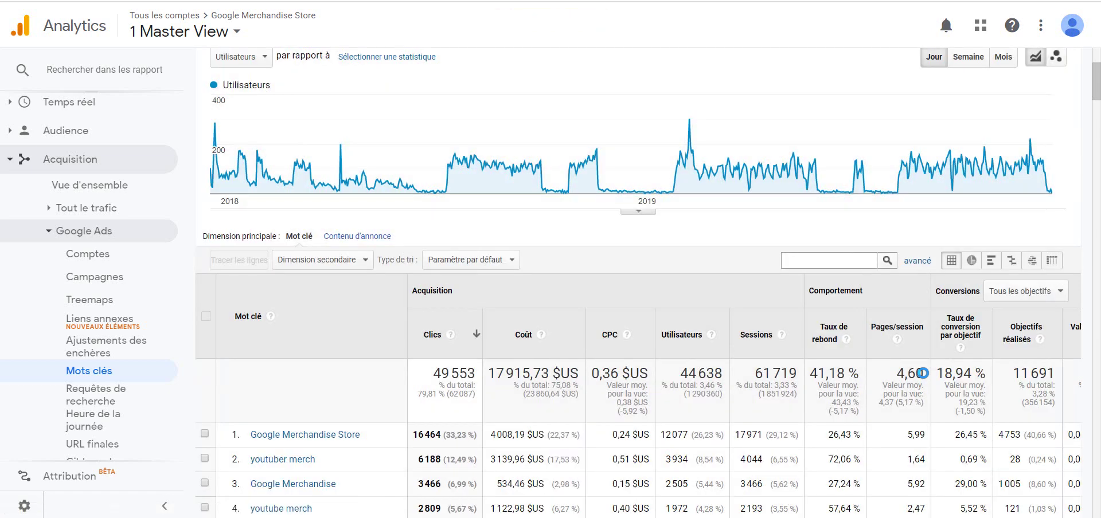
Apply an advanced filter including only keywords whose Objectifs réalisés metric is equal to (Est égal(e) à) 0
click(919, 262)
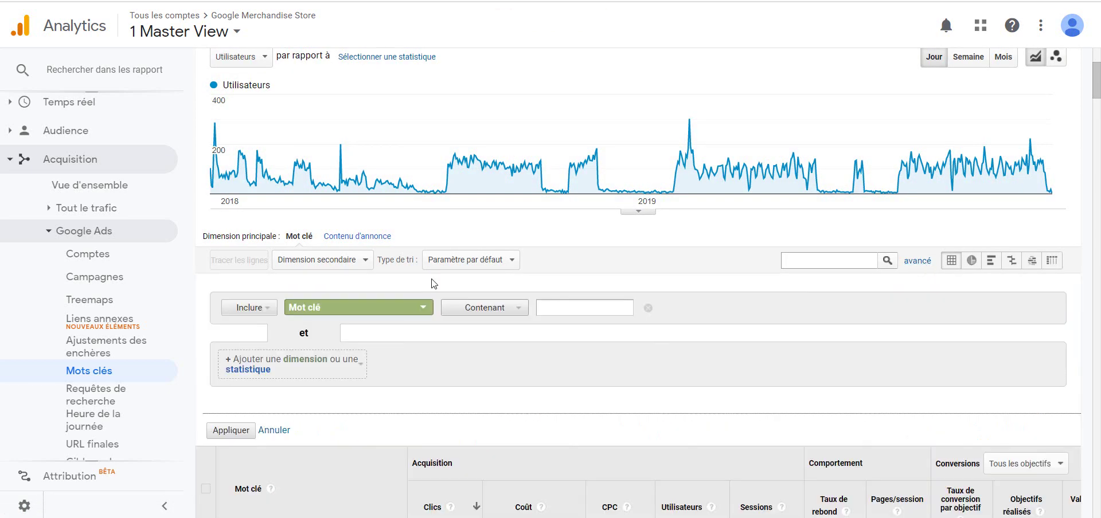
click(375, 315)
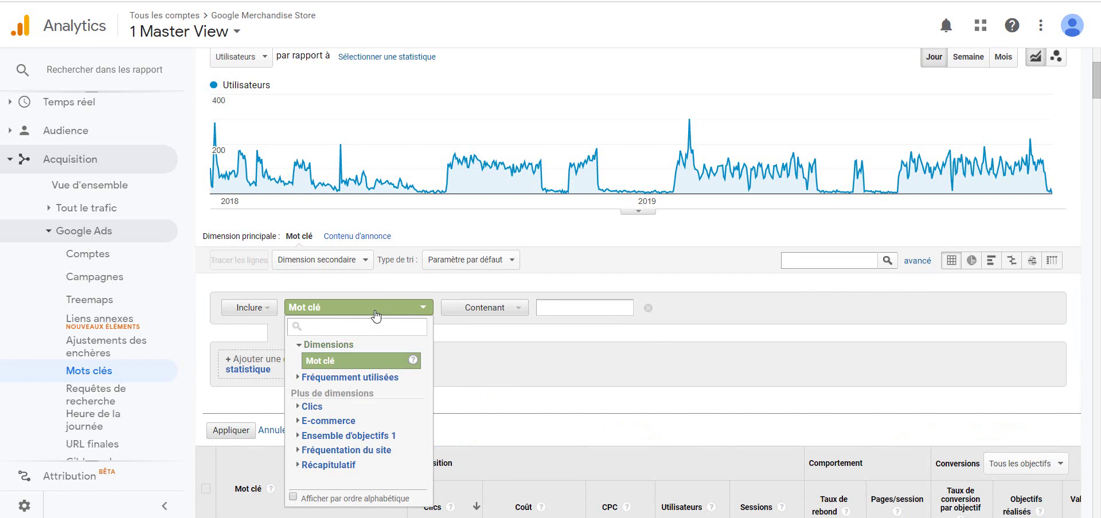
text(objec)
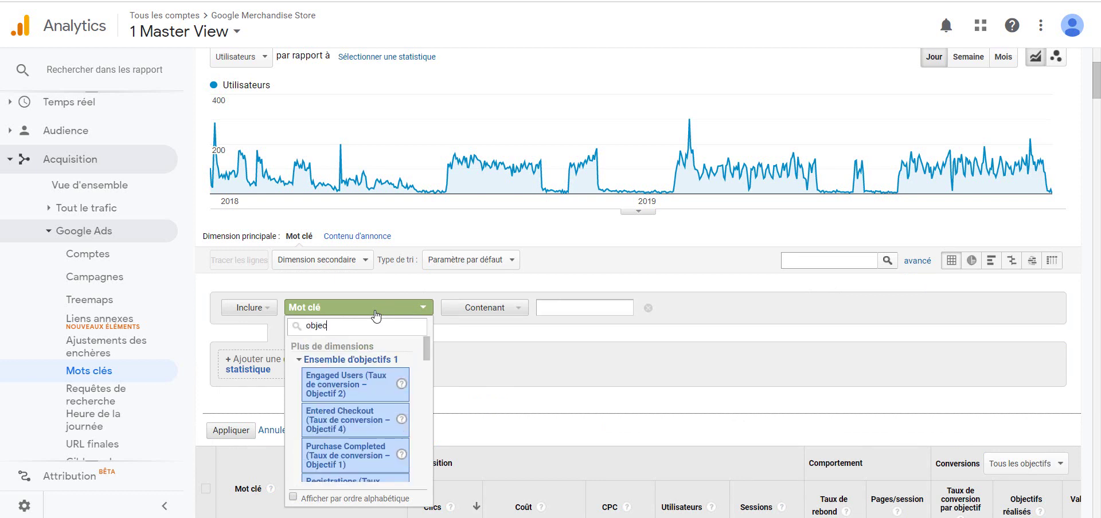
text(tifs)
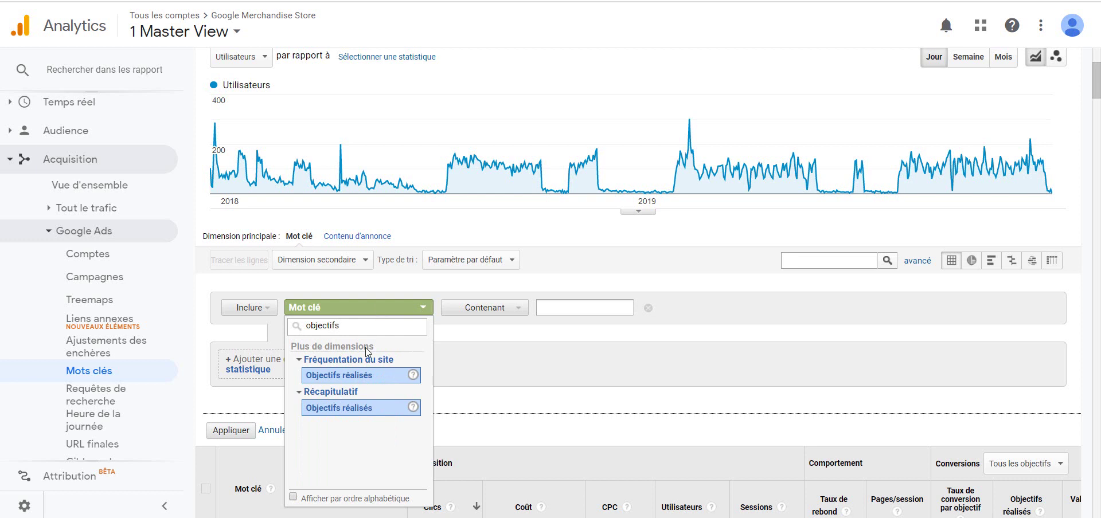
click(359, 375)
click(464, 313)
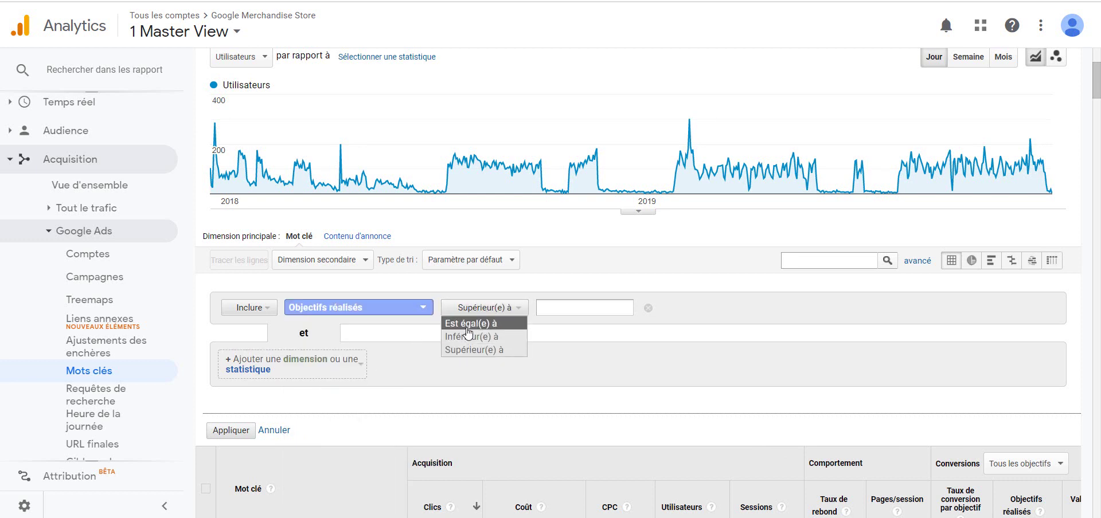
click(470, 323)
click(556, 305)
text(0)
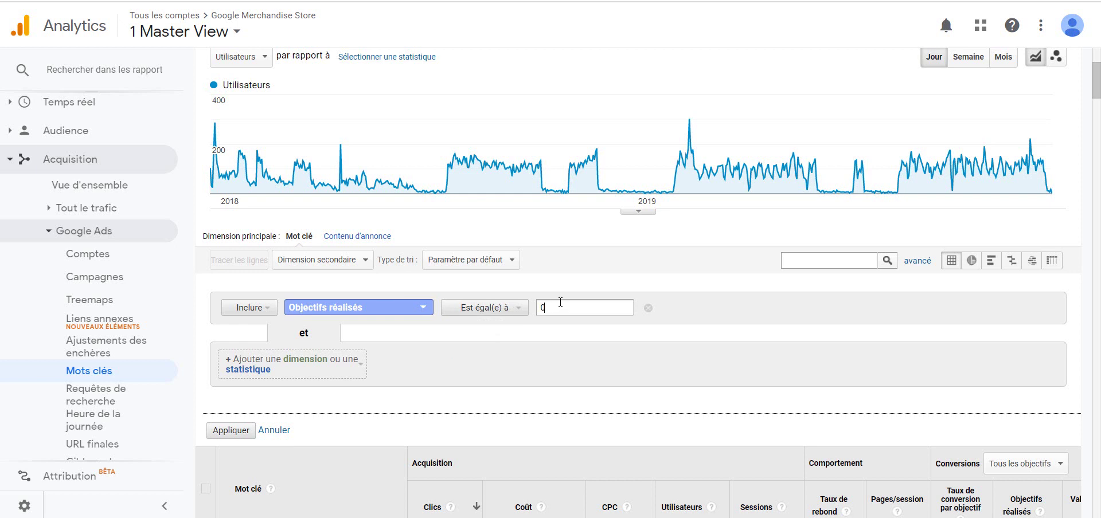
click(216, 429)
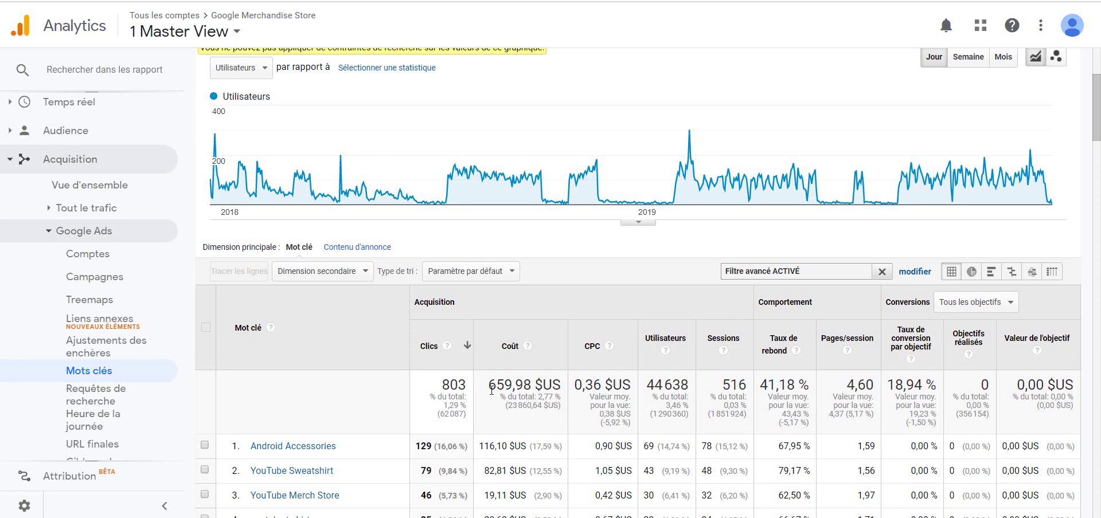
Review the filtered keywords' costs and change the advanced filter to Objectifs réalisés Supérieur(e) à 10
scroll(492, 390, down, 2)
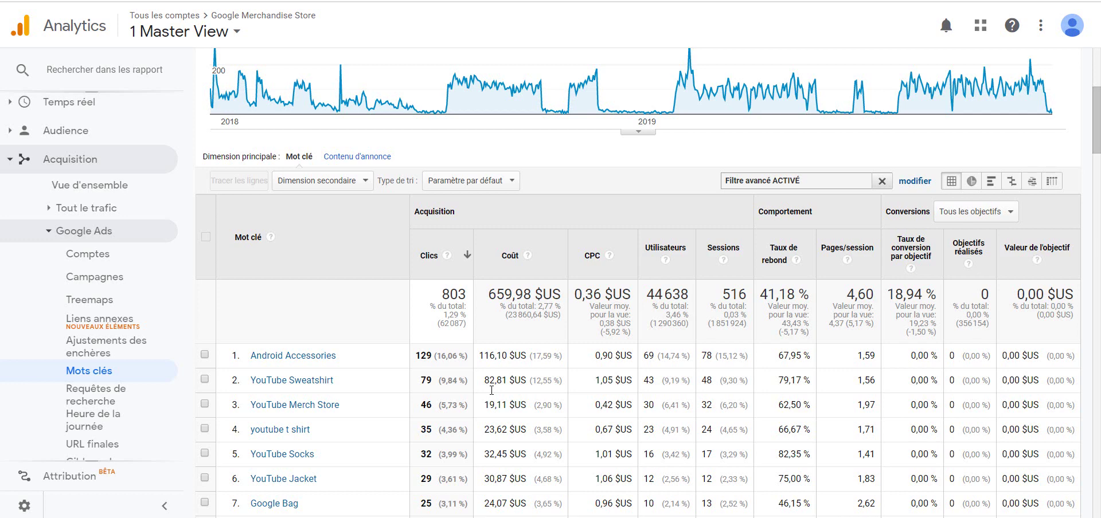
scroll(492, 390, down, 1)
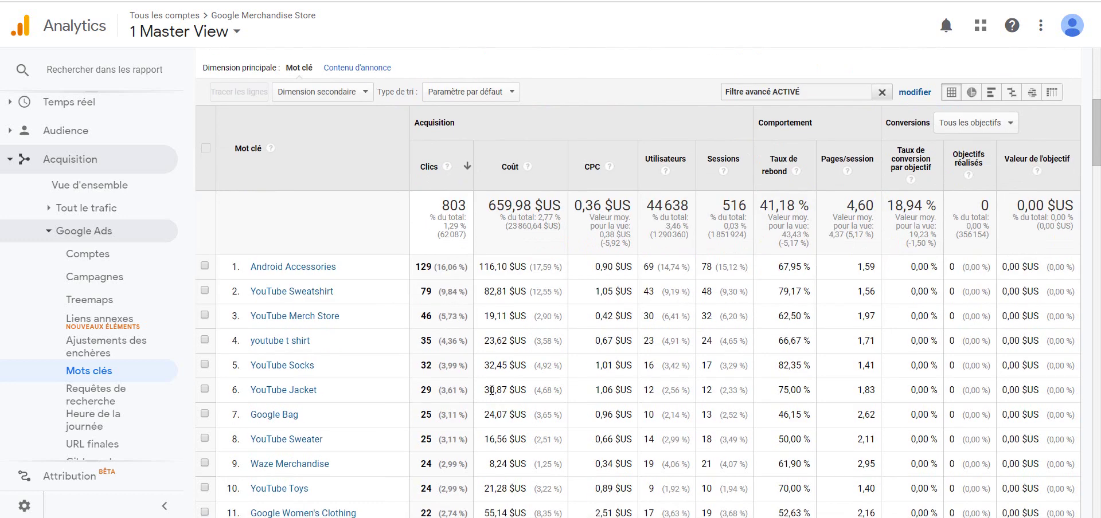
scroll(491, 390, up, 3)
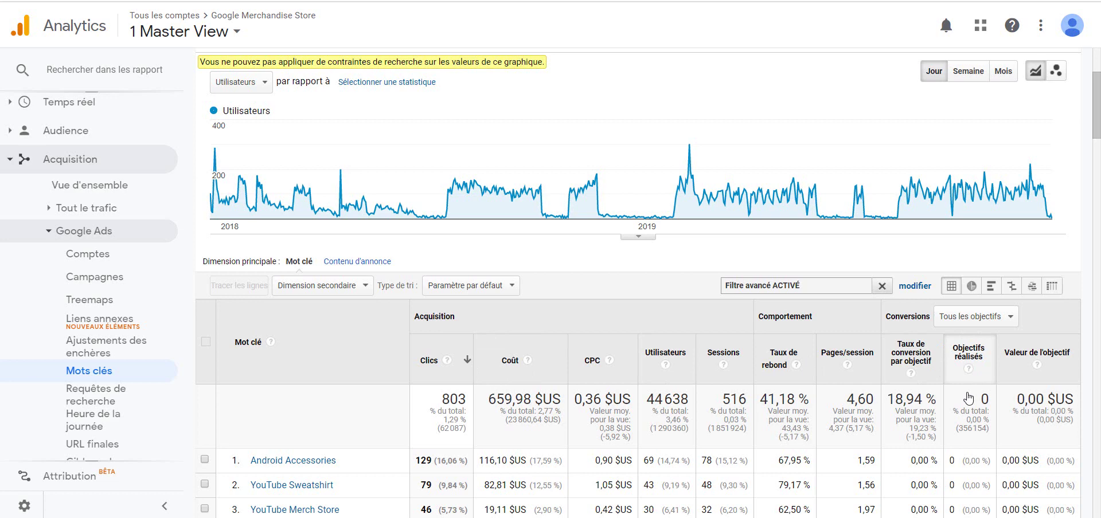
click(915, 286)
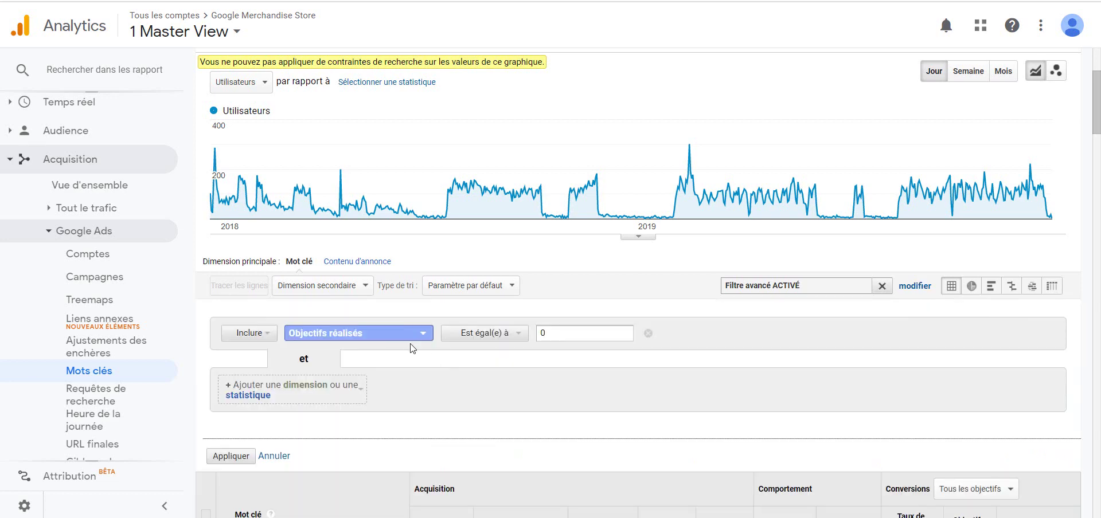
click(498, 337)
click(492, 375)
key(BackSpace)
text(10)
click(232, 457)
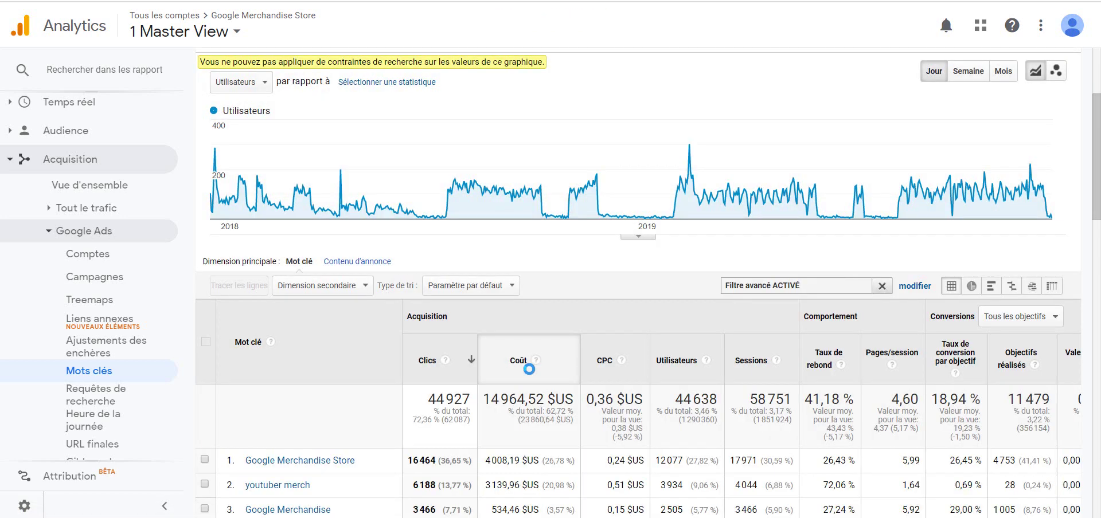
Review the cost and goal columns of the filtered keywords and remove the advanced filter from the report
scroll(529, 368, down, 1)
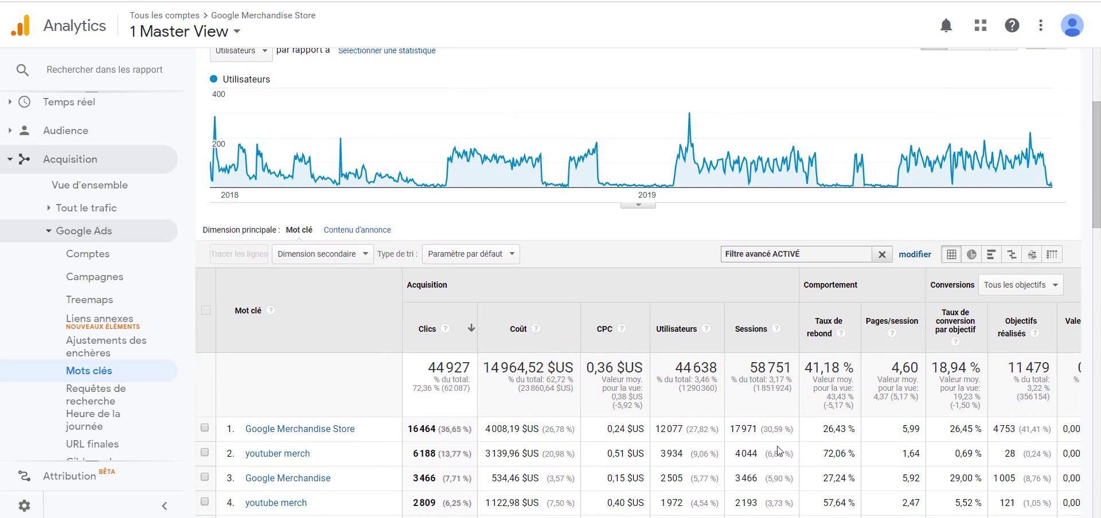
scroll(794, 454, right, 2)
scroll(795, 454, down, 3)
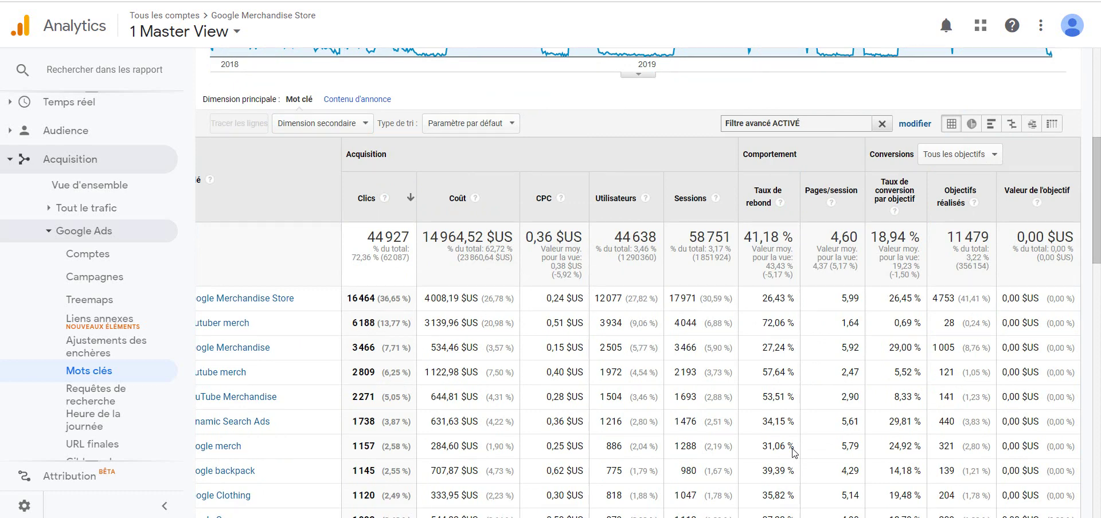
scroll(794, 455, left, 2)
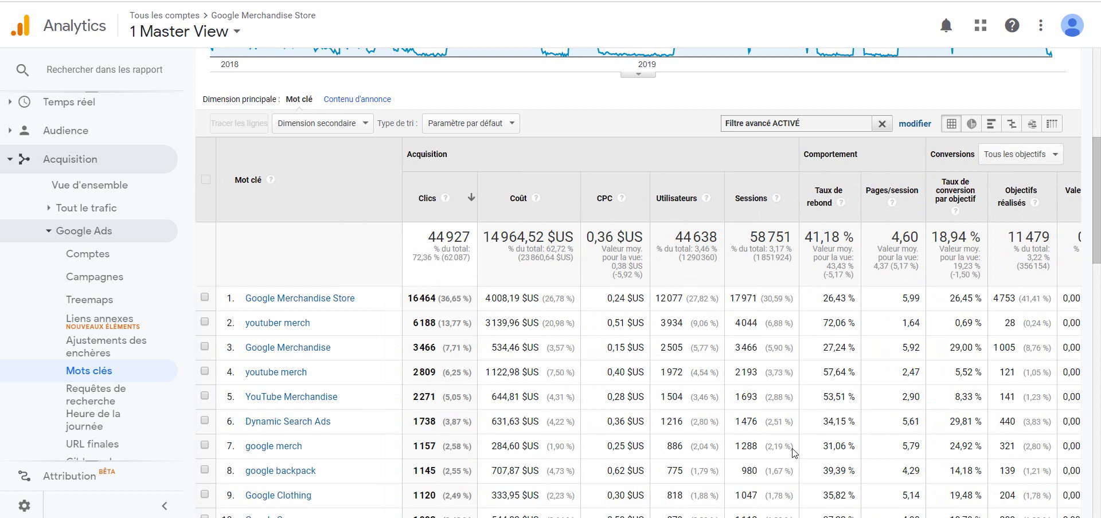
scroll(795, 454, up, 2)
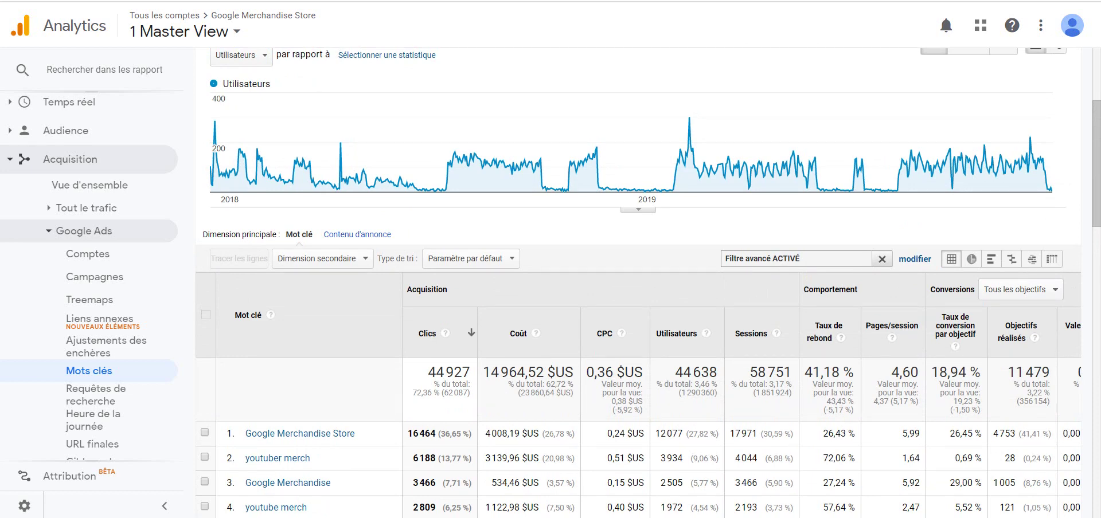
click(882, 260)
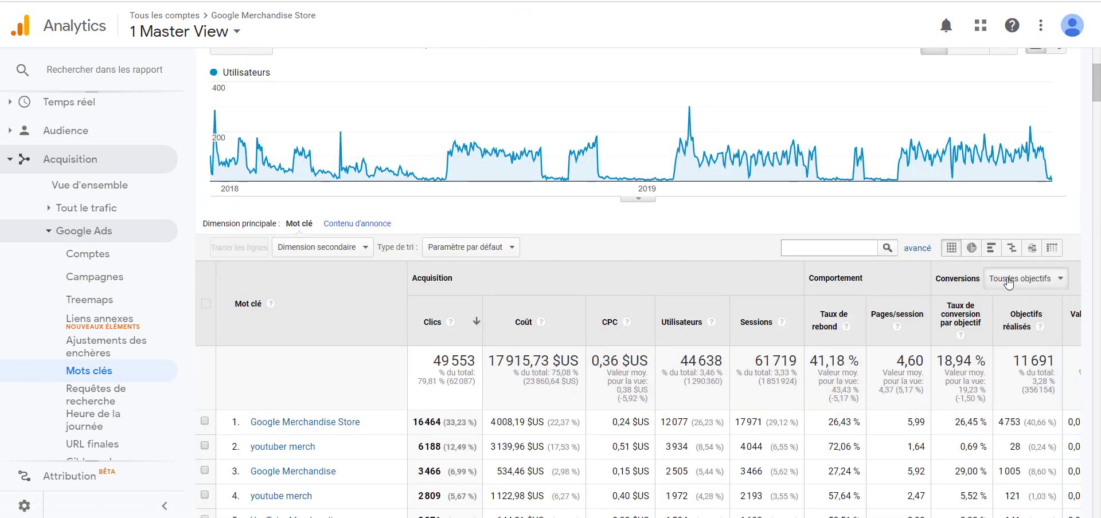
Set the conversion columns to E-commerce and review the keywords' conversion rates and transactions
click(1008, 280)
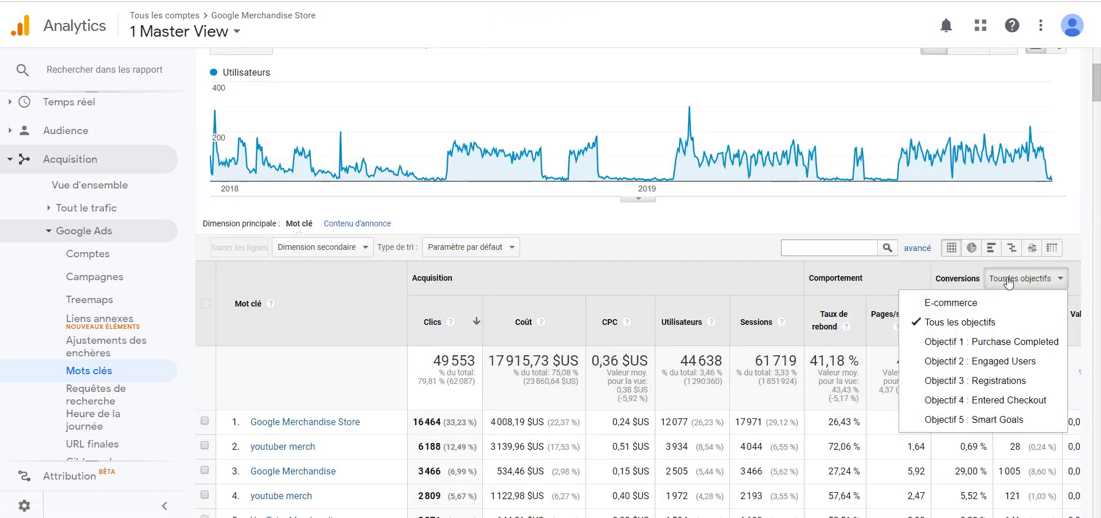
click(995, 307)
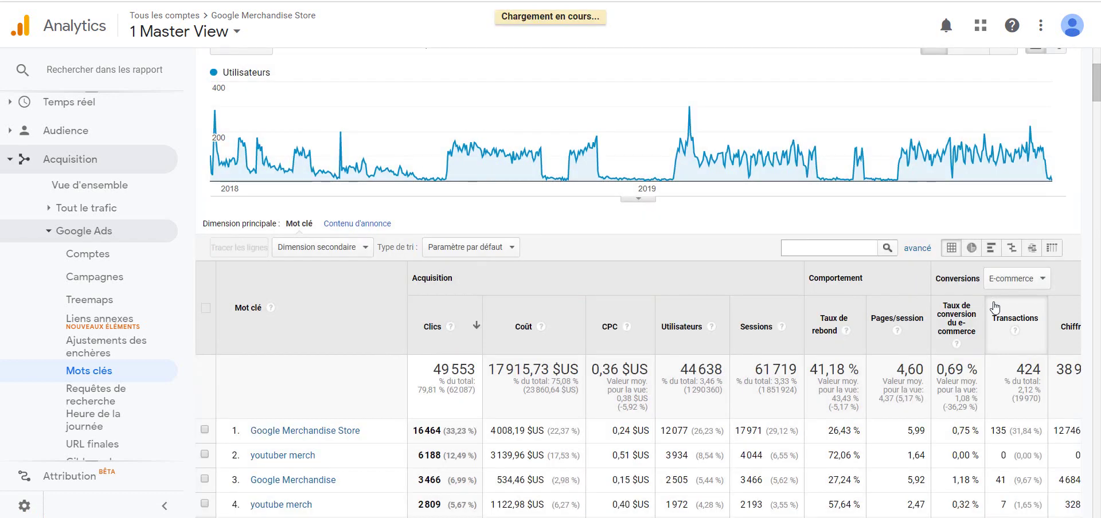
scroll(953, 405, down, 2)
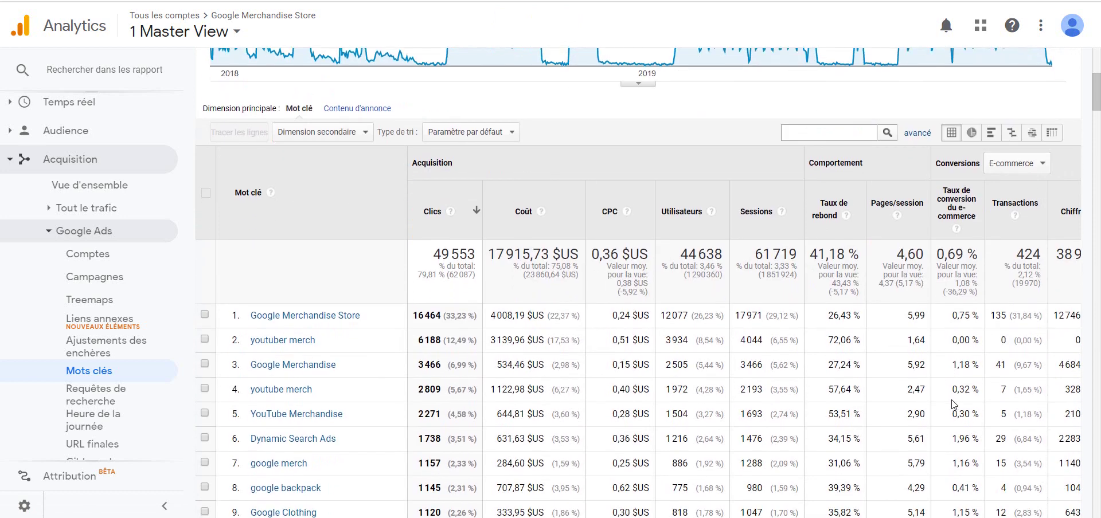
scroll(954, 404, down, 1)
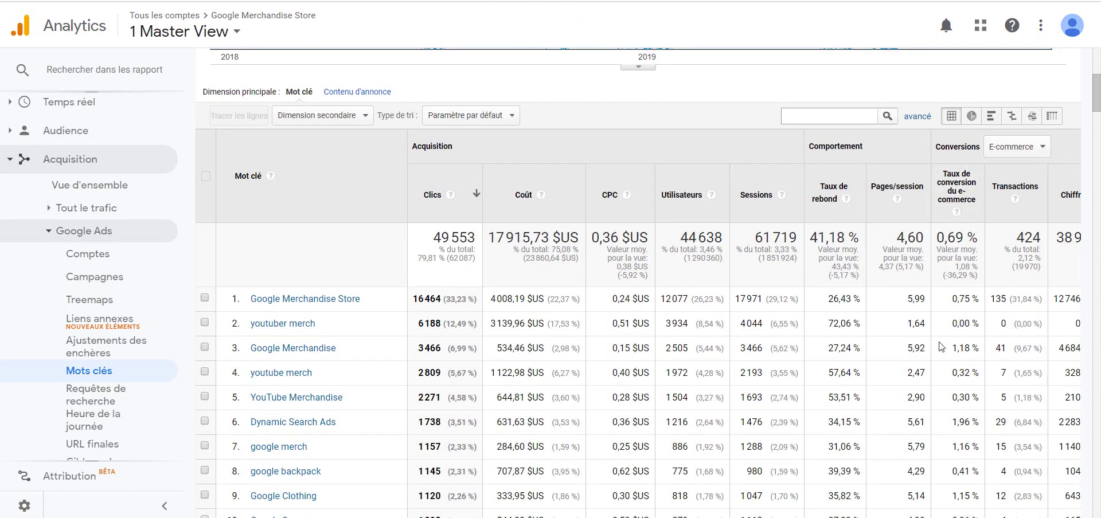
scroll(940, 347, up, 3)
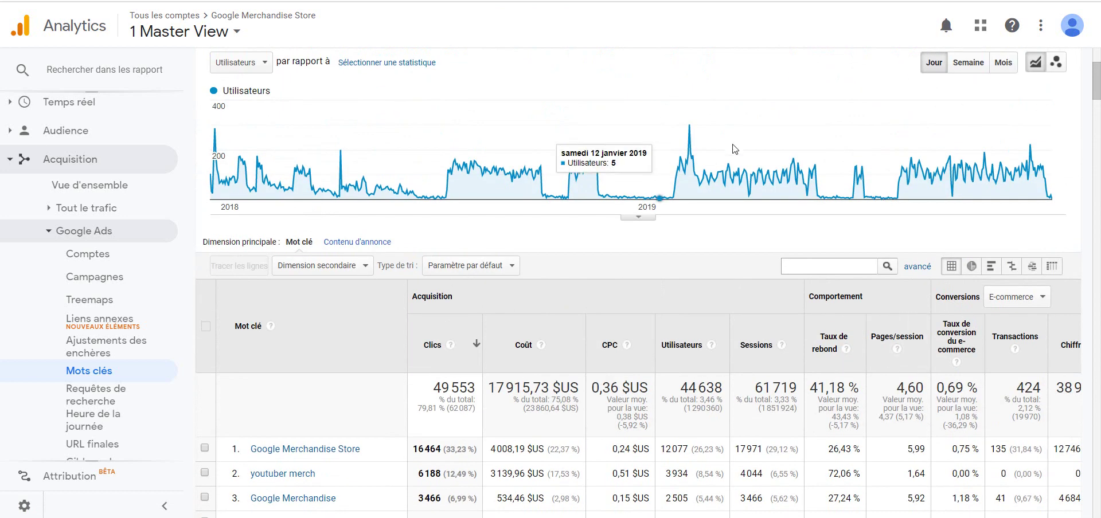
scroll(714, 190, down, 2)
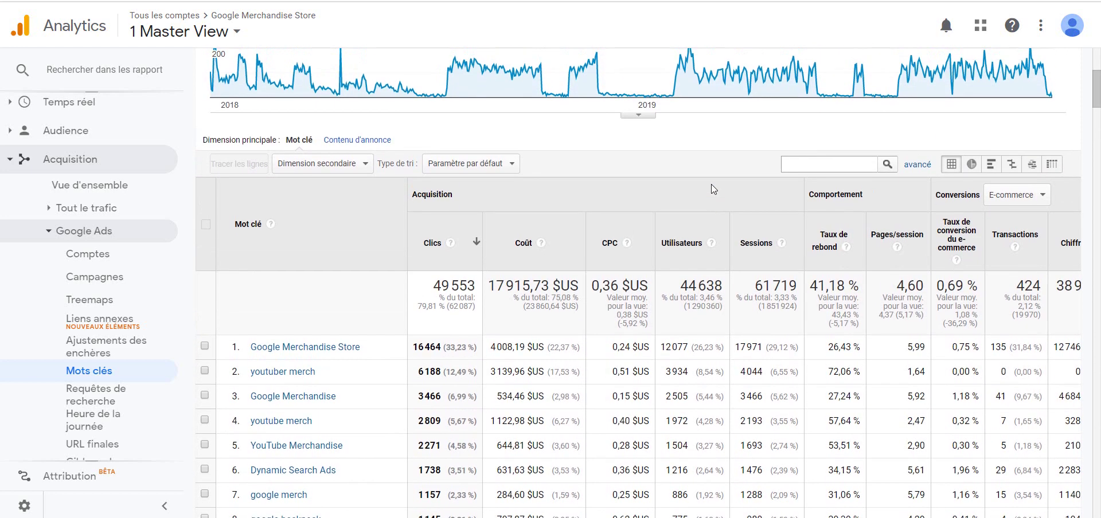
scroll(711, 184, up, 1)
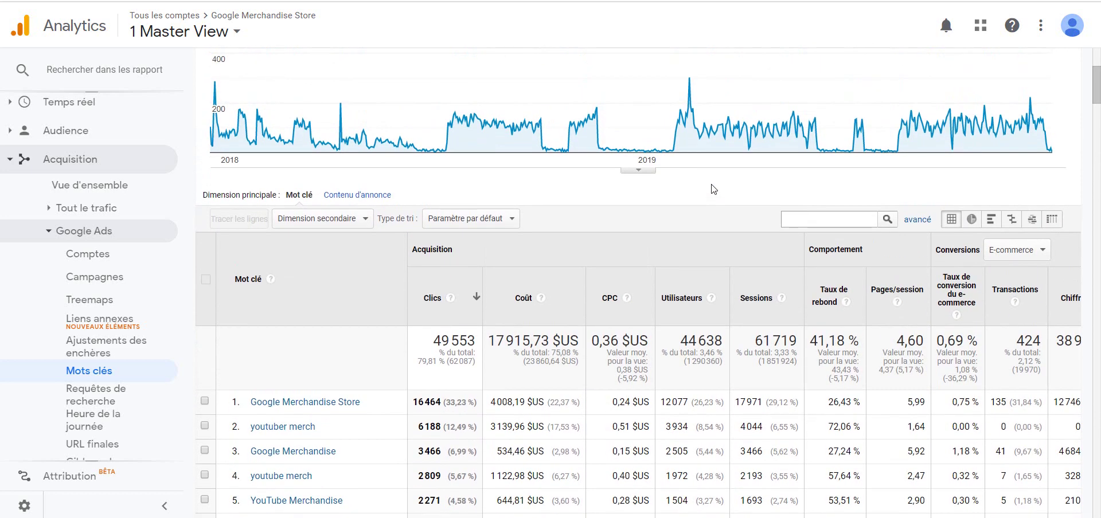
Apply an advanced filter including only keywords whose Transactions metric is equal to (Est égal(e) à) 0
click(913, 225)
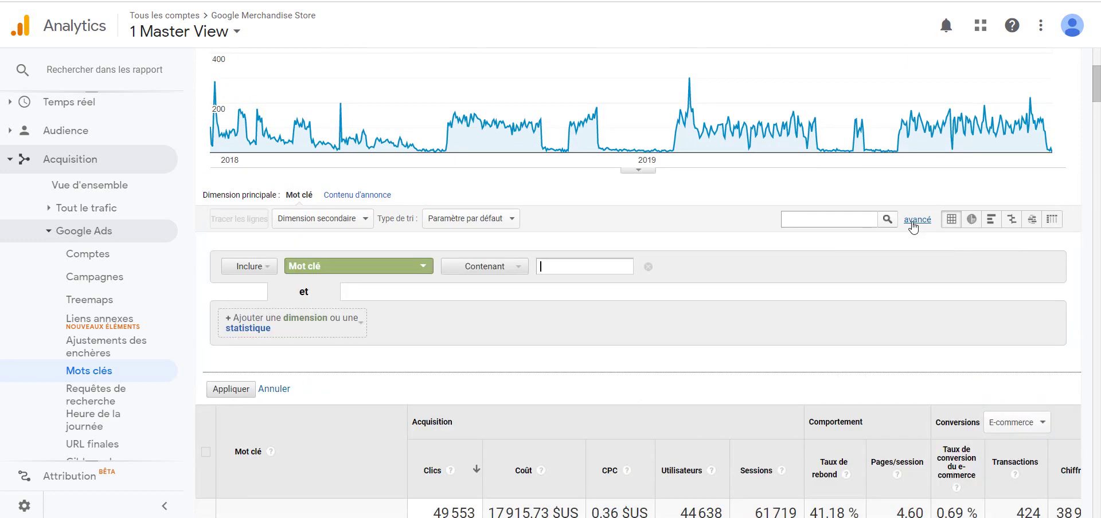
click(325, 276)
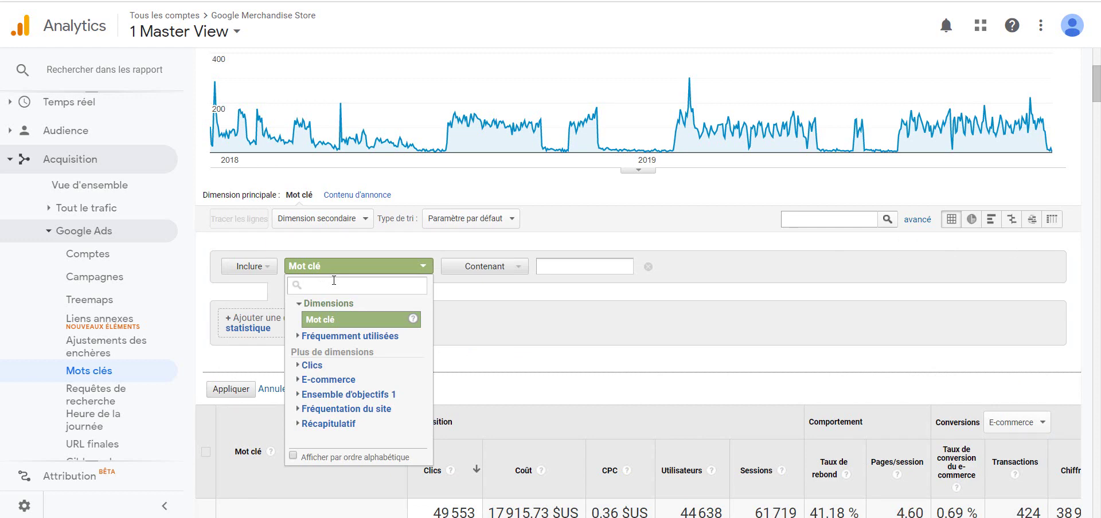
text(tra)
click(350, 334)
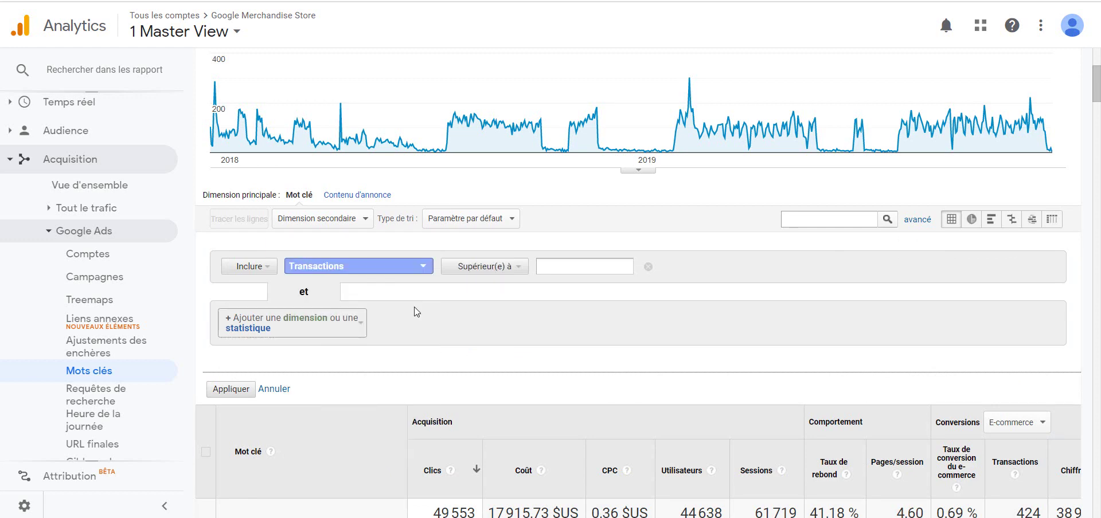
click(497, 266)
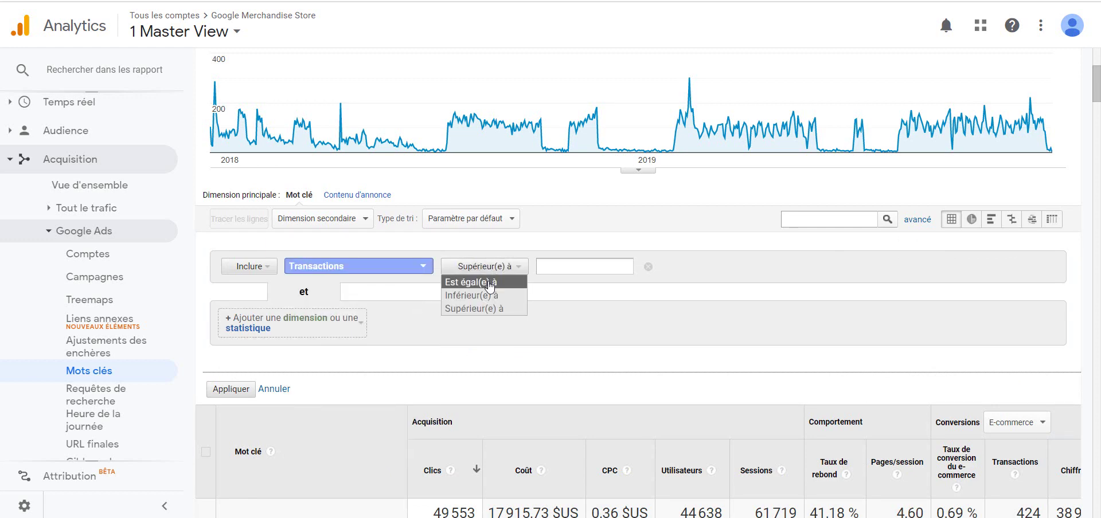
click(488, 283)
text(0)
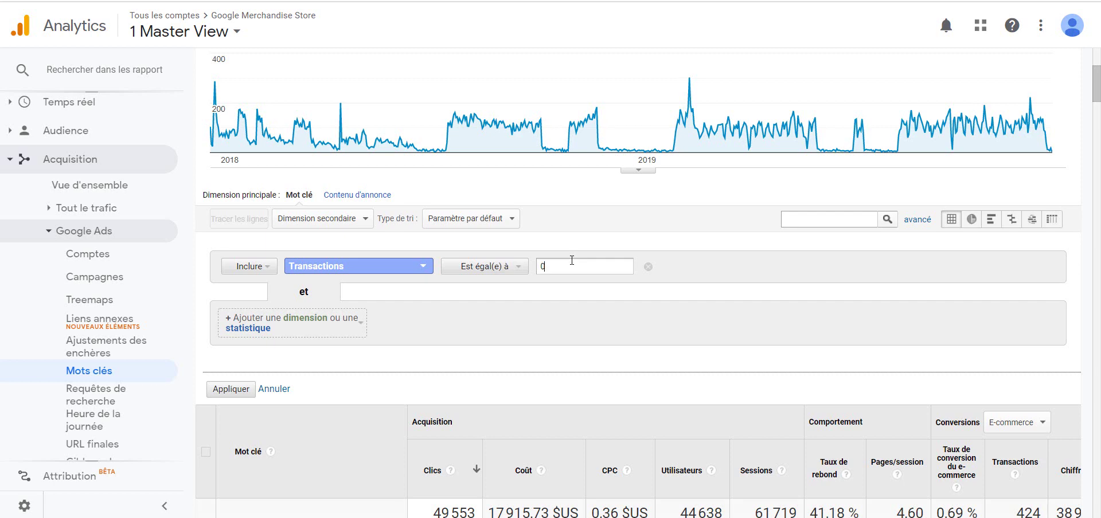
click(223, 396)
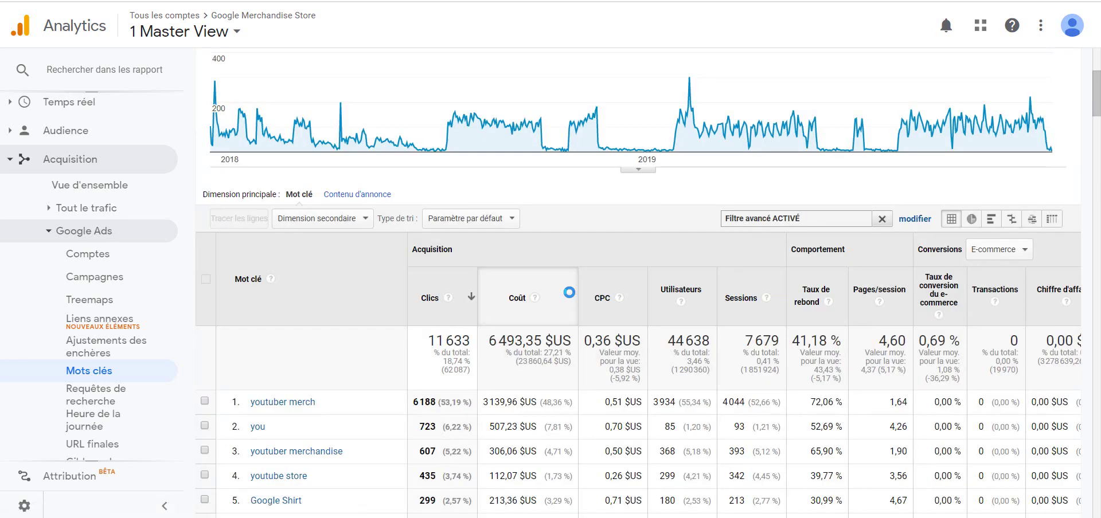
Examine the clicks and cost of the keywords without transactions throughout the filtered list
scroll(623, 363, down, 1)
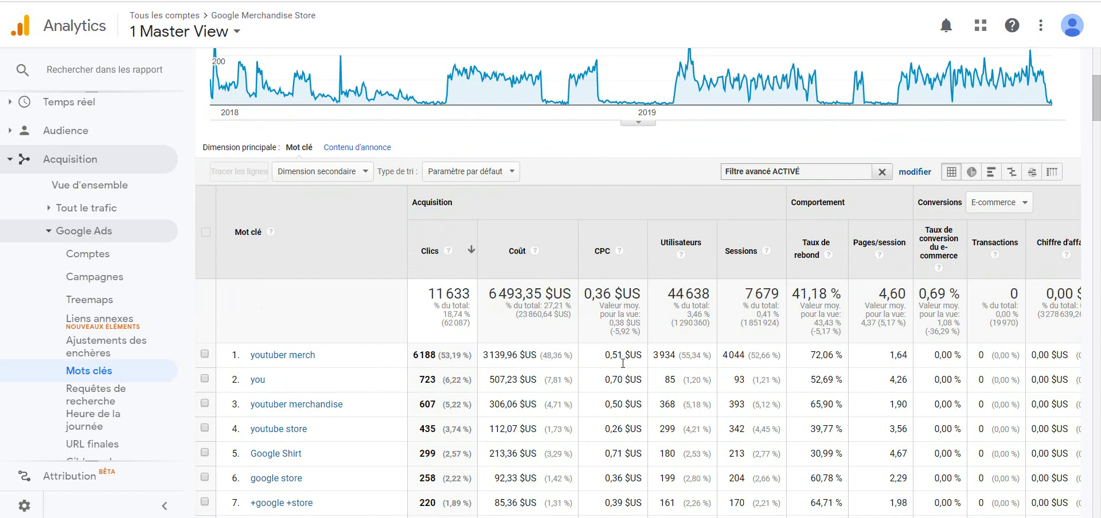
scroll(623, 364, down, 20)
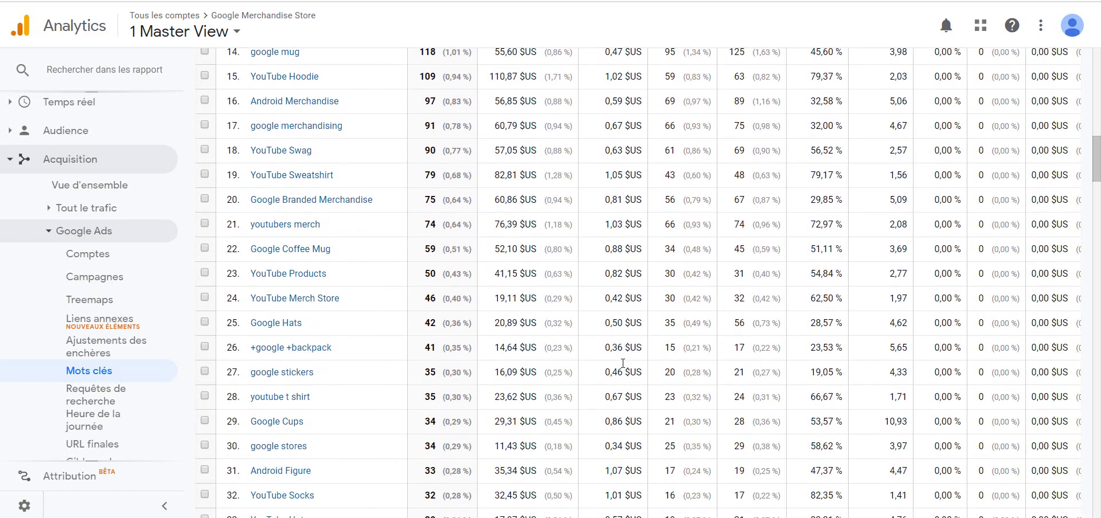
scroll(623, 363, down, 1)
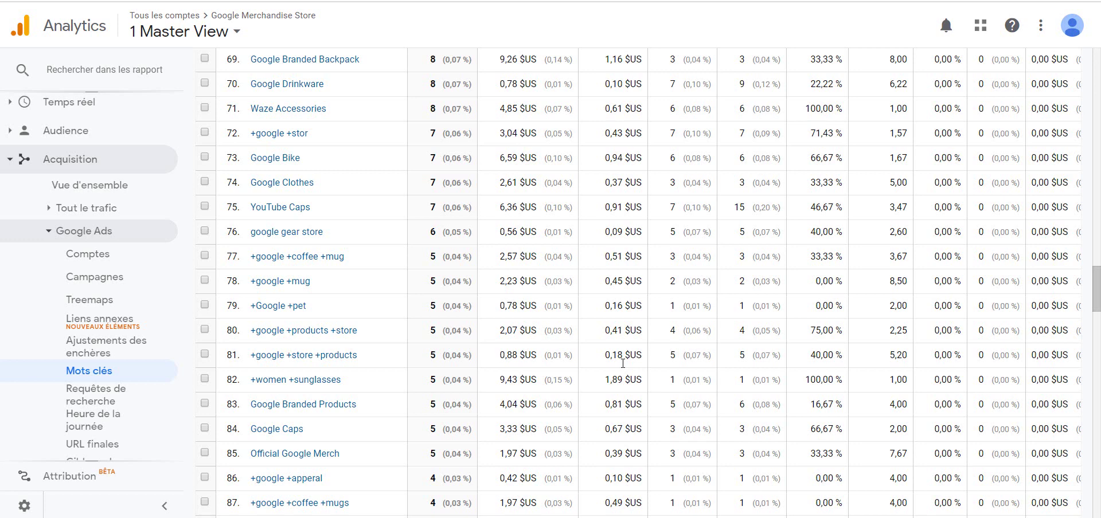
scroll(623, 363, up, 10)
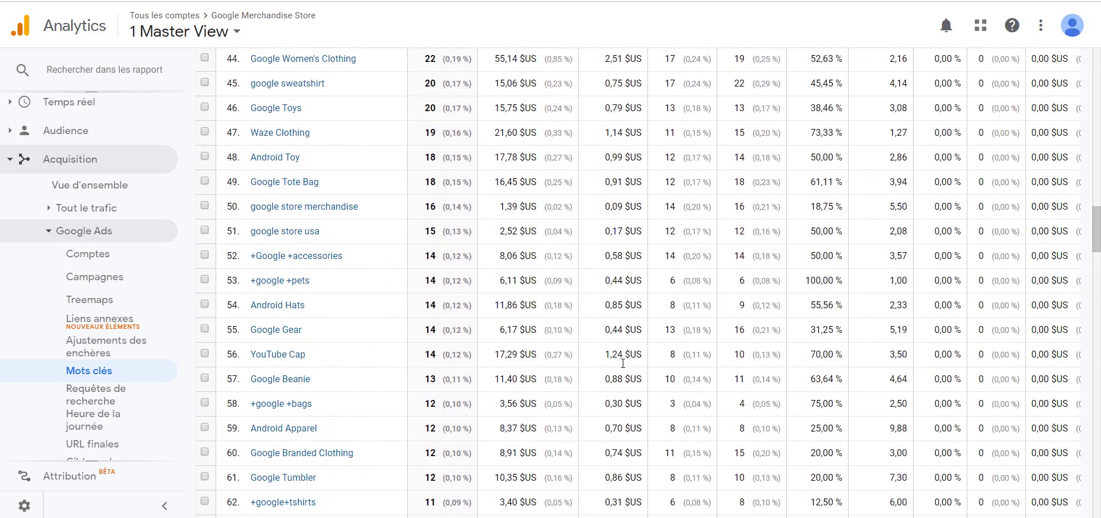
scroll(623, 363, up, 15)
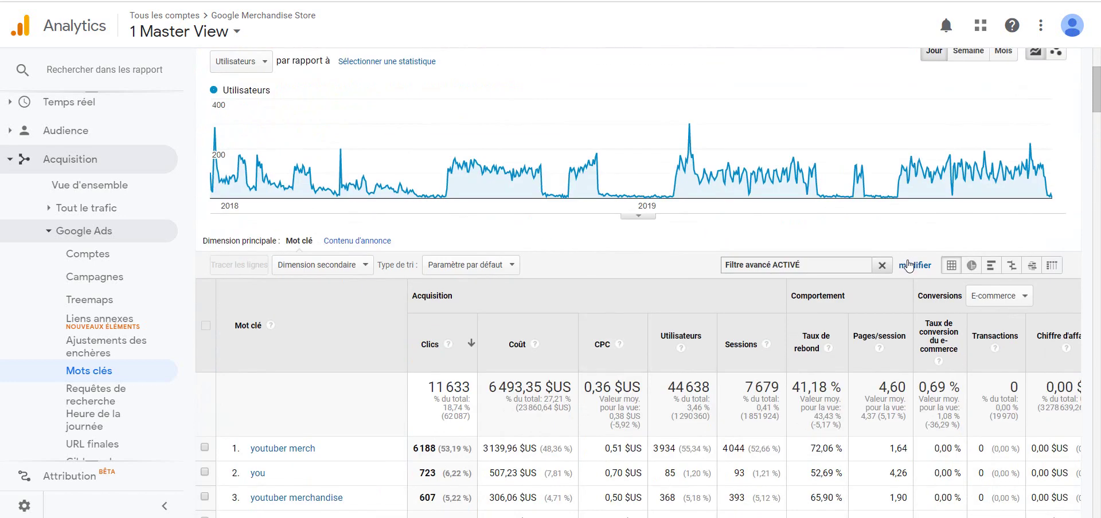
Change the advanced filter to Transactions equal to (Est égal(e) à) 5, apply it and check the listed keywords
click(908, 266)
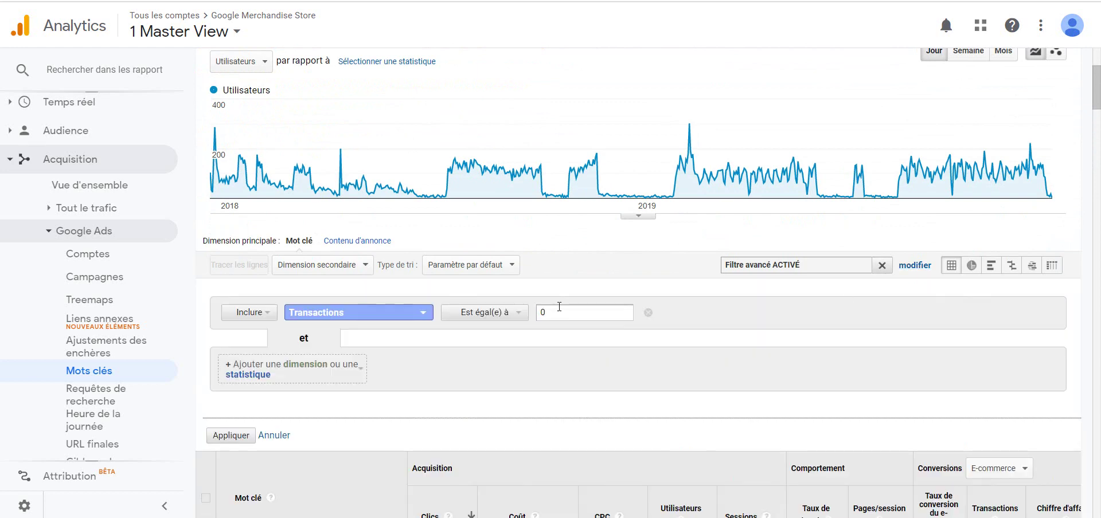
text(5)
click(232, 437)
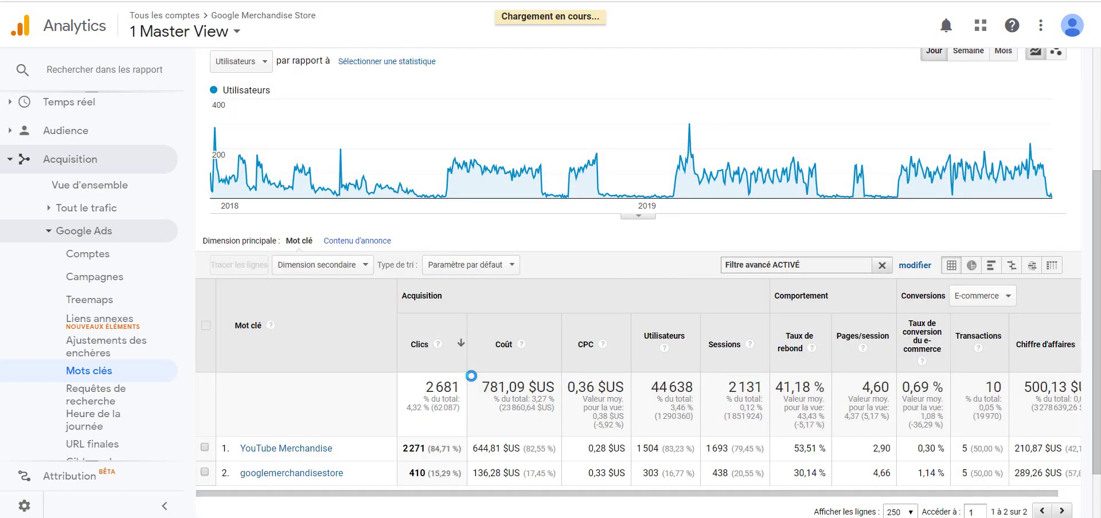
scroll(471, 376, down, 1)
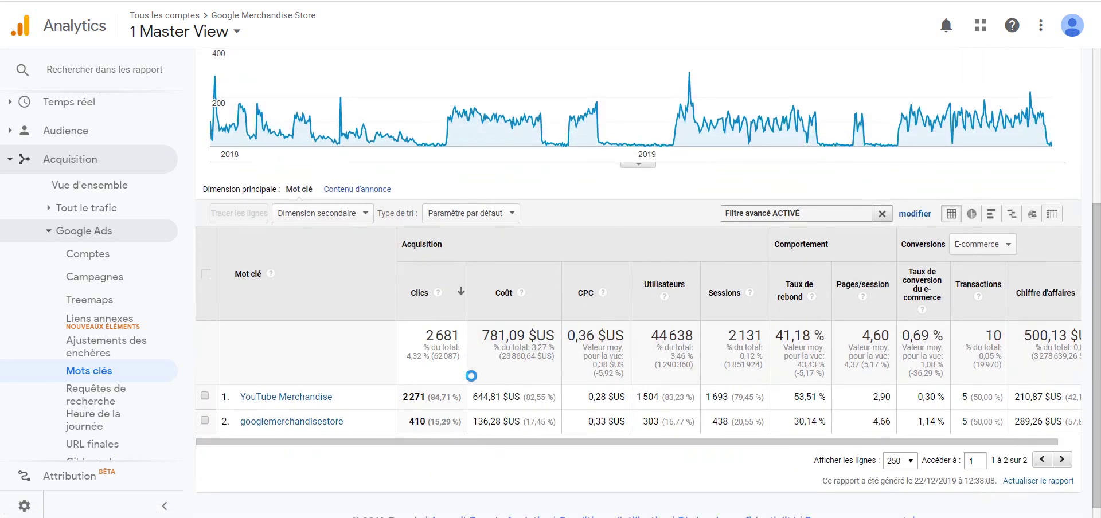
scroll(471, 376, up, 1)
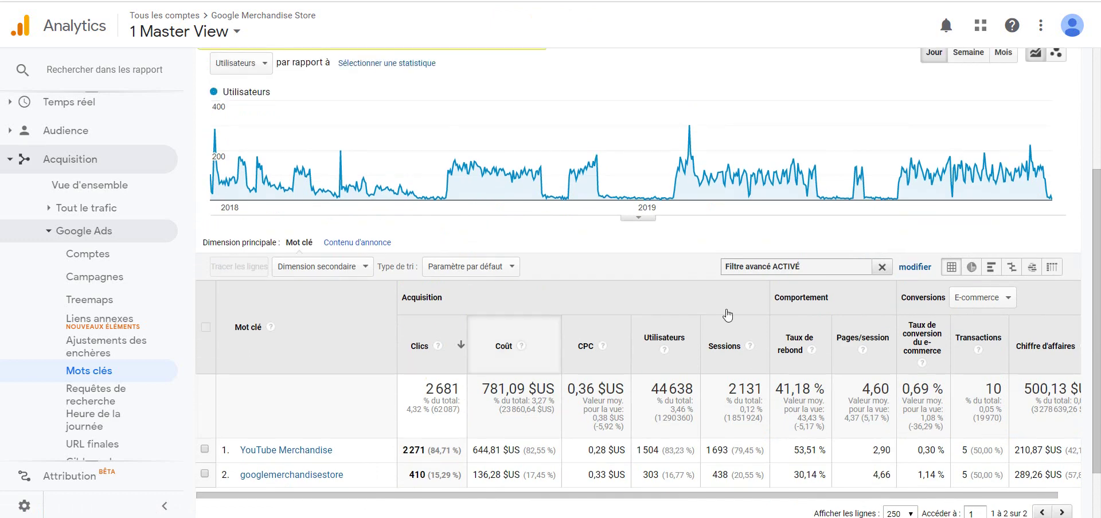
Modify the advanced filter to include only keywords with Transactions greater than (Supérieur(e) à) 5 and apply it
click(916, 268)
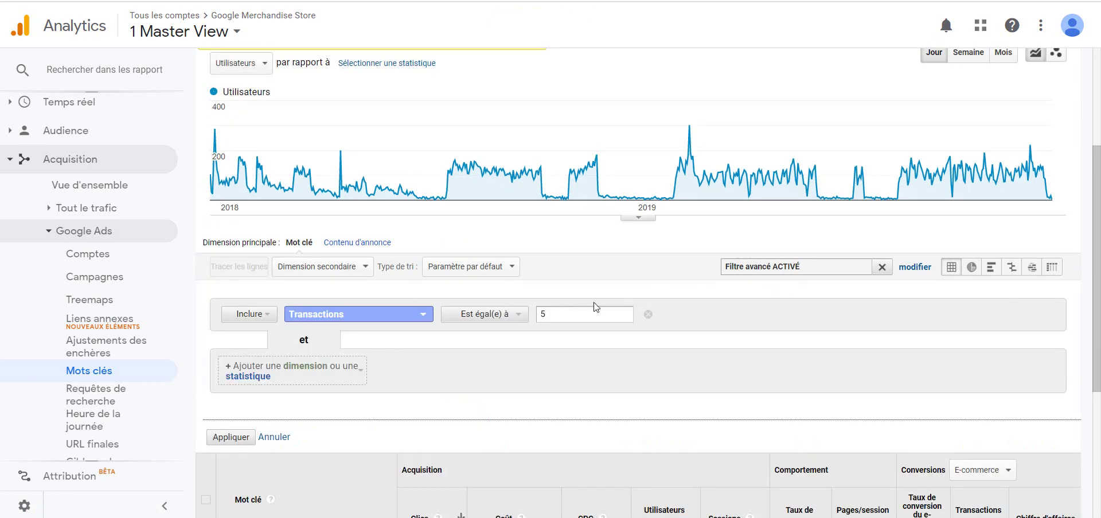
key(BackSpace)
click(488, 314)
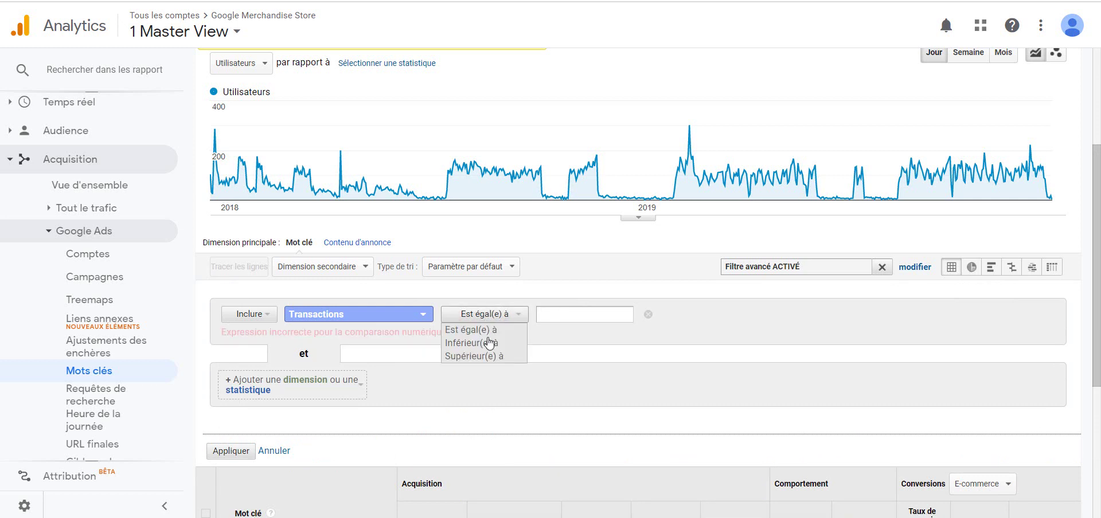
click(488, 357)
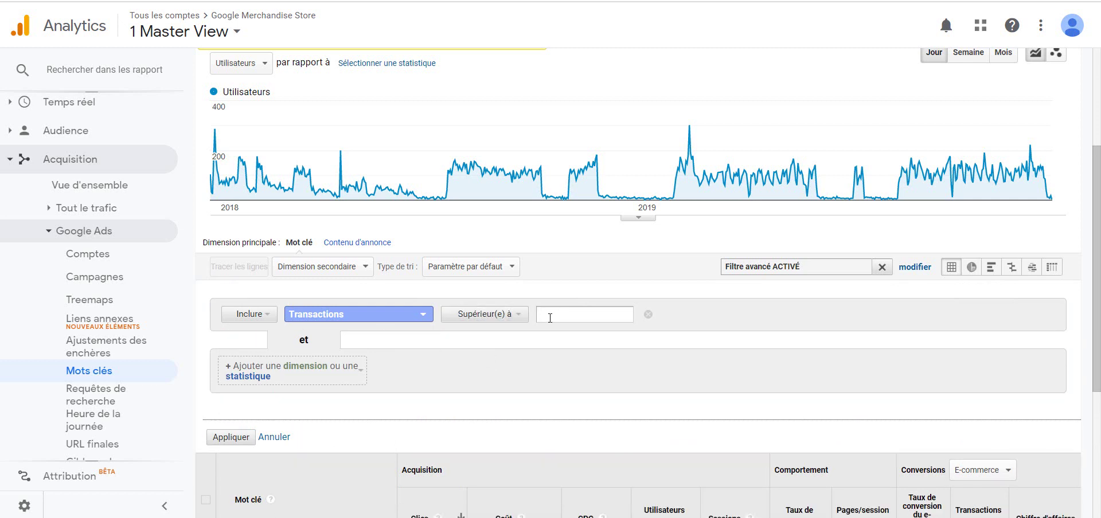
text(5)
click(230, 437)
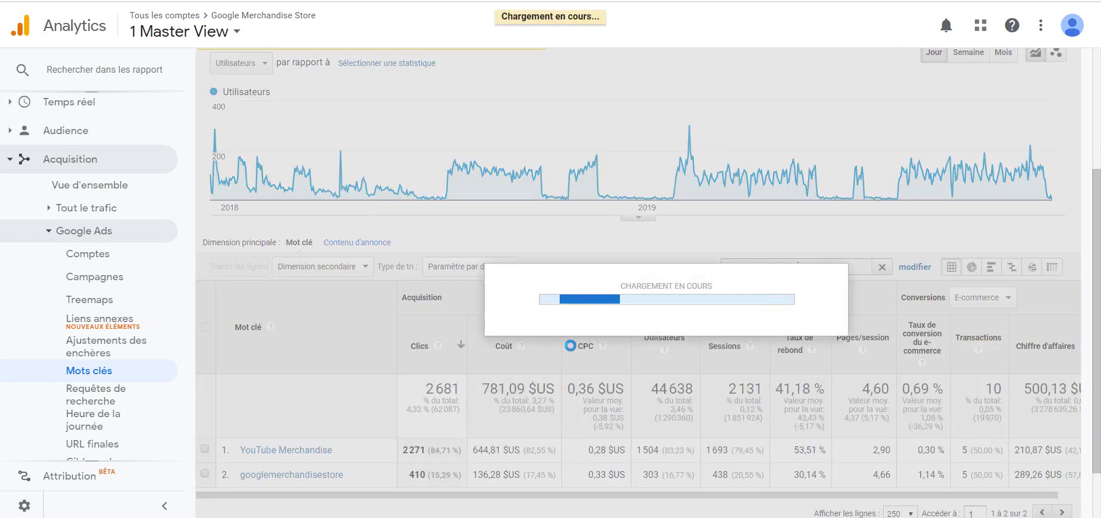
Review the clicks and transactions of the keywords with more than 5 transactions, and remove the advanced filter from the report
scroll(570, 346, down, 5)
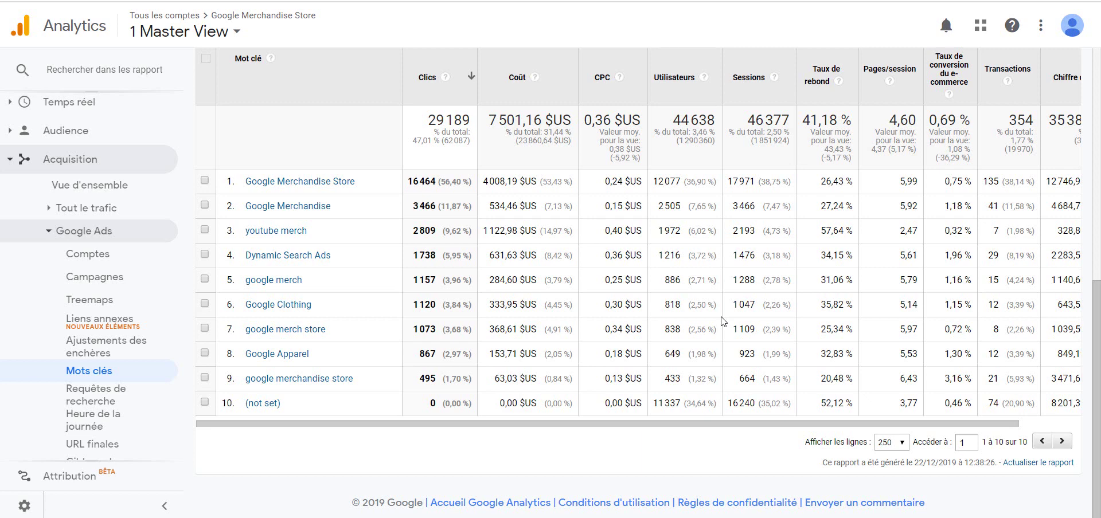
scroll(722, 322, up, 1)
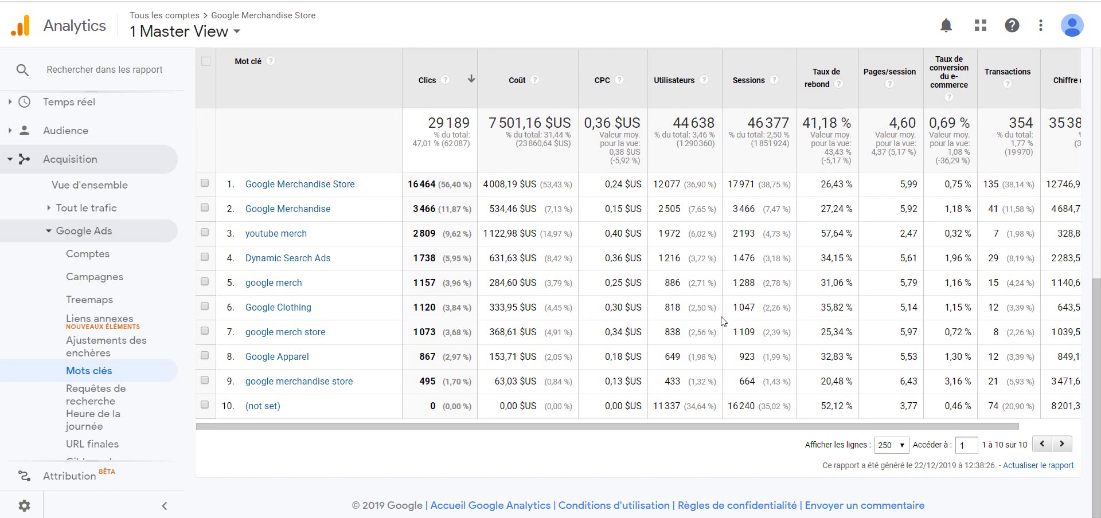
scroll(722, 322, up, 4)
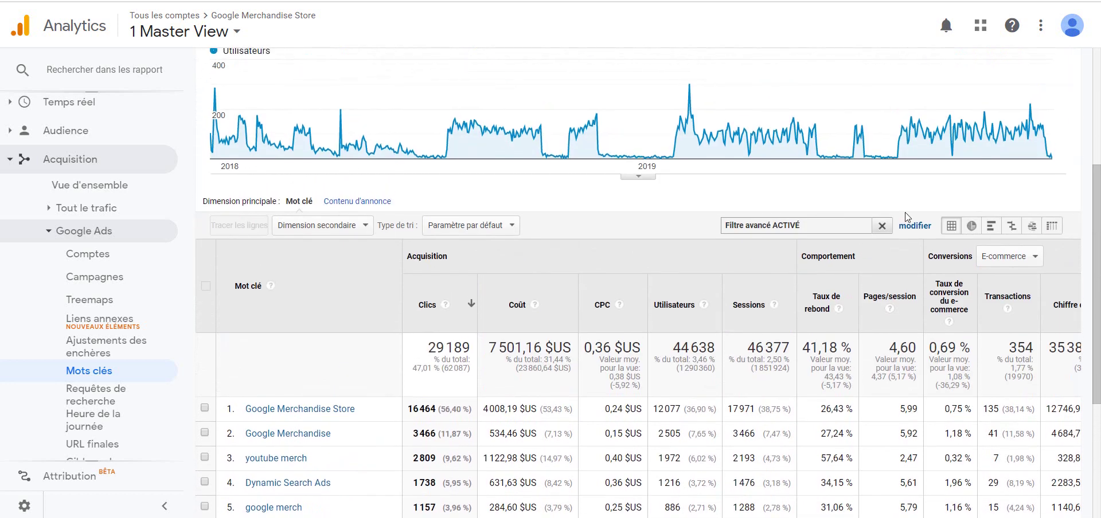
click(883, 227)
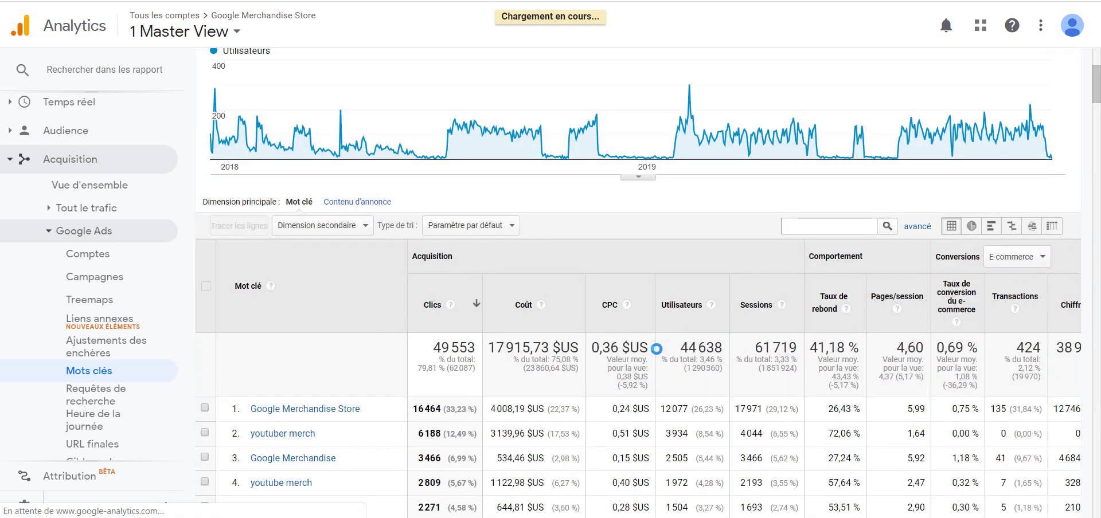
scroll(657, 349, up, 3)
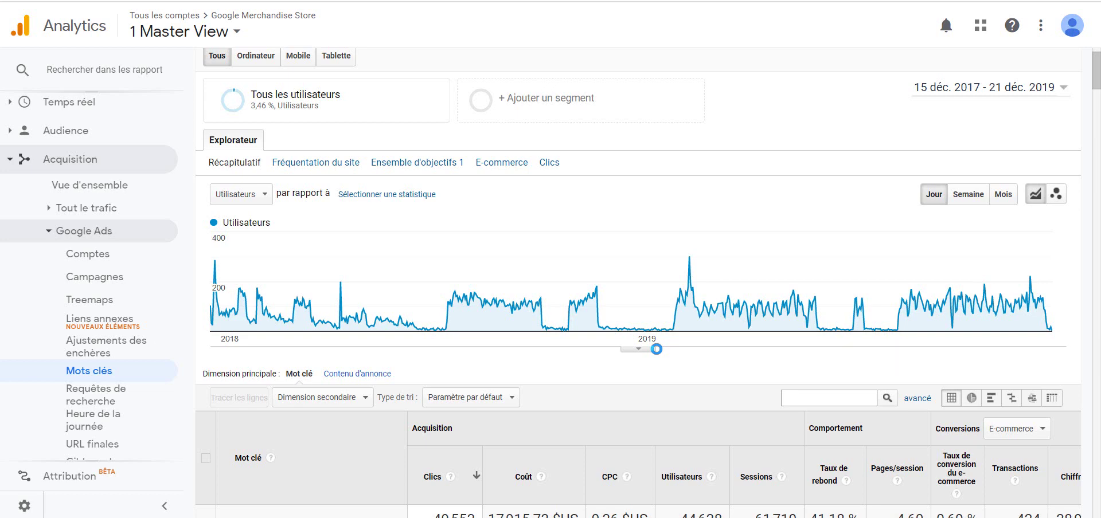
scroll(657, 348, down, 3)
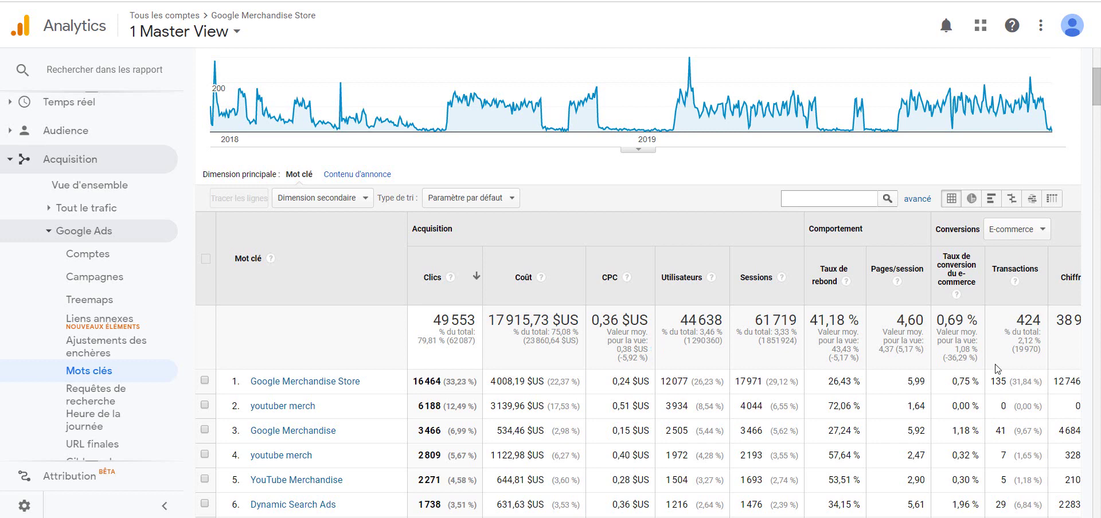
Sort the keywords by e-commerce conversion rate in descending order and check the top keywords' cost and revenue columns
click(949, 265)
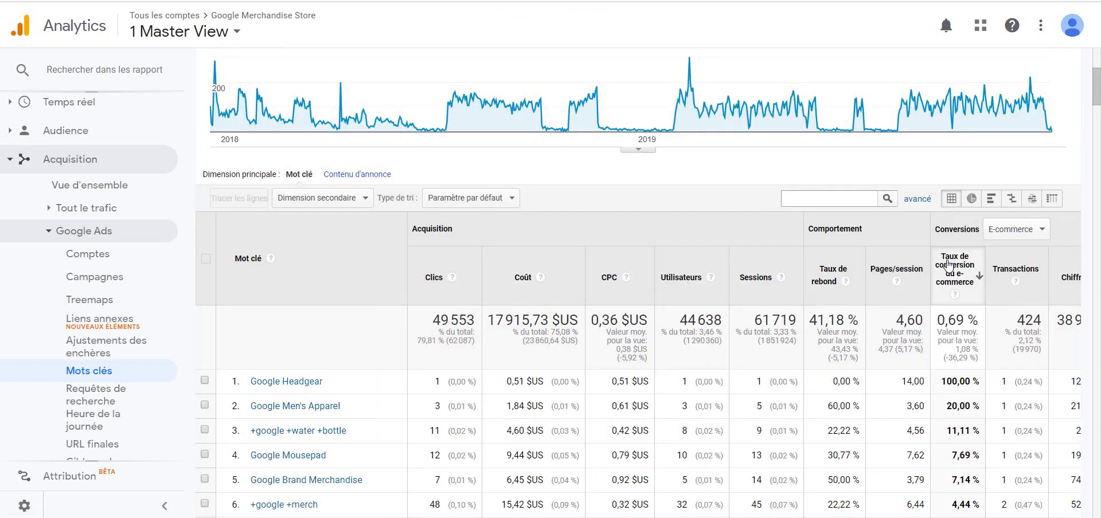
scroll(949, 265, down, 1)
scroll(949, 265, down, 2)
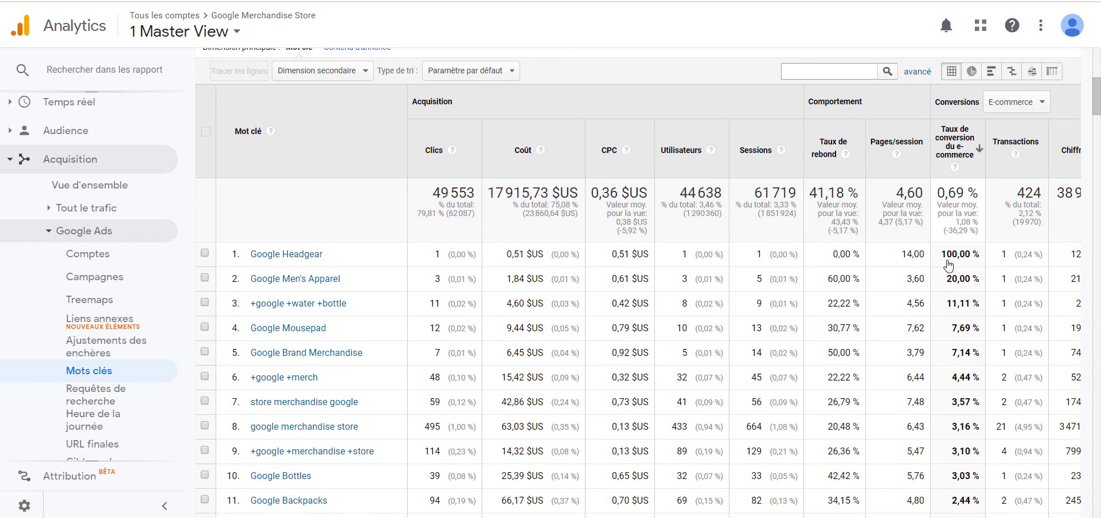
scroll(949, 265, down, 1)
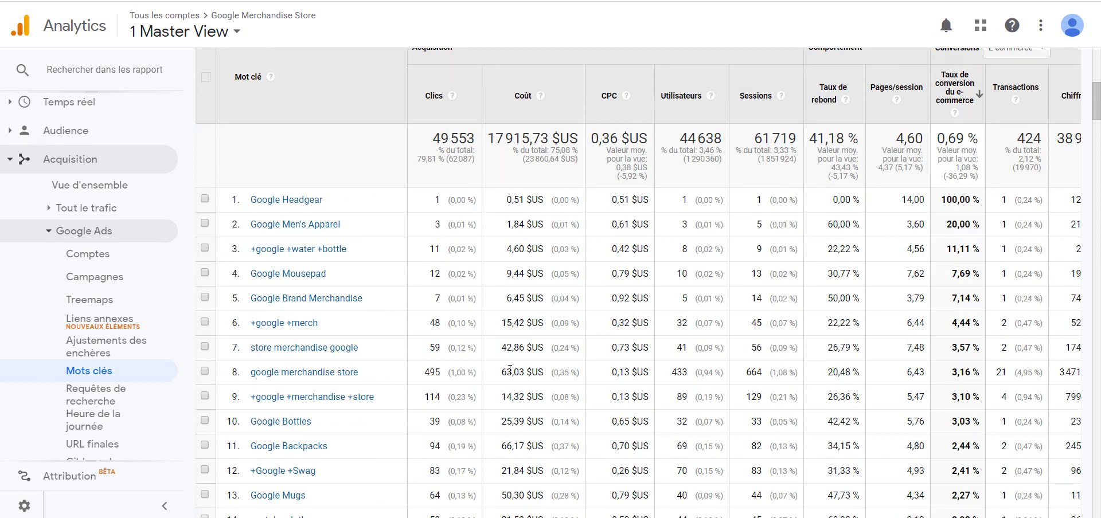
scroll(671, 399, right, 2)
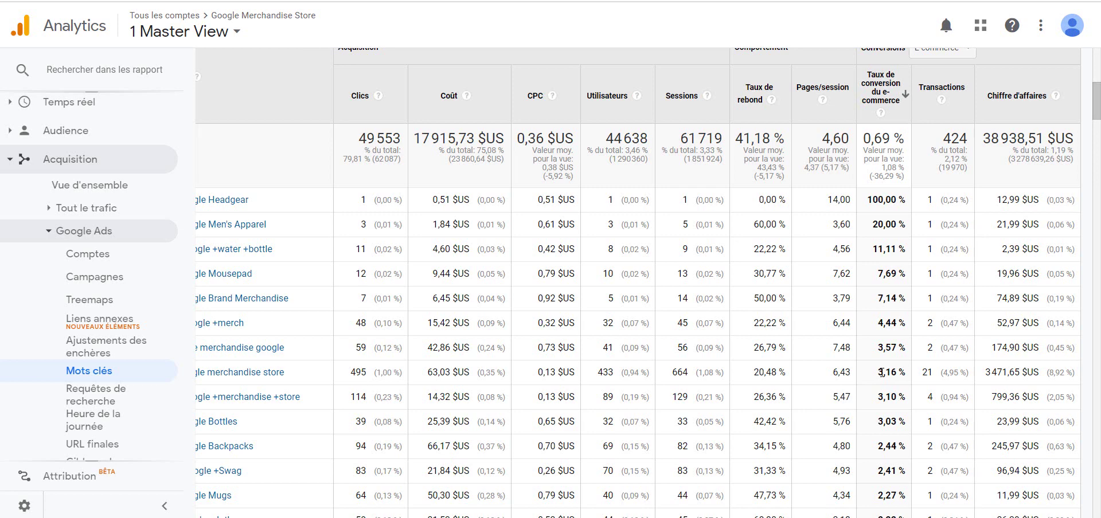
Examine clicks, cost, conversion rate and revenue throughout the sorted keyword list, and compare them with the report's overall totals
scroll(882, 372, down, 3)
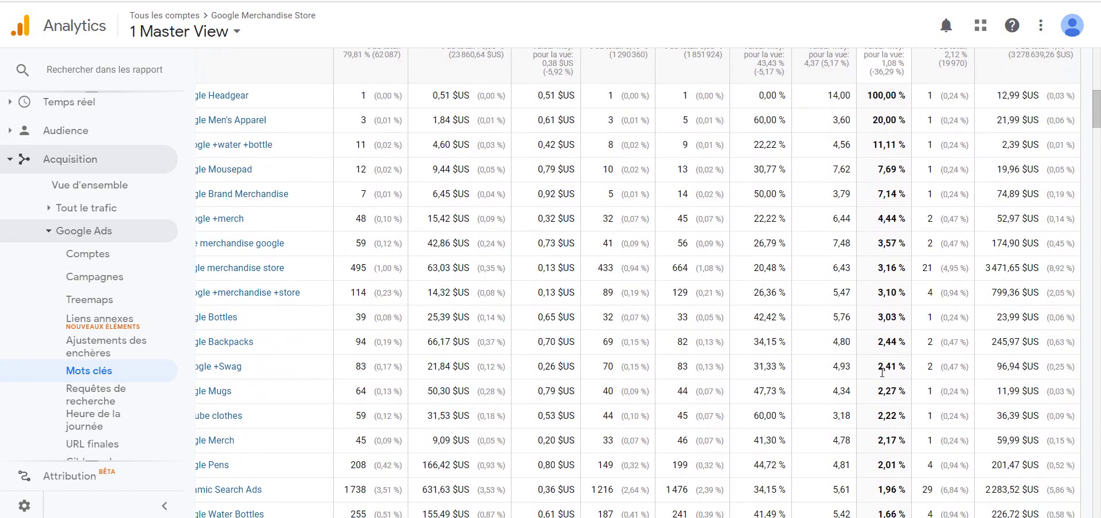
scroll(881, 372, left, 3)
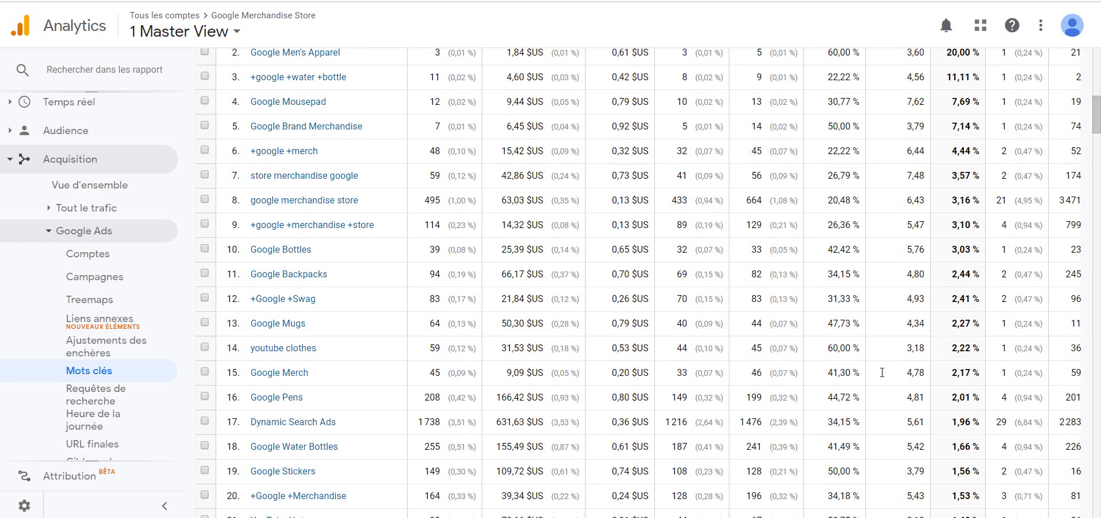
scroll(881, 373, down, 1)
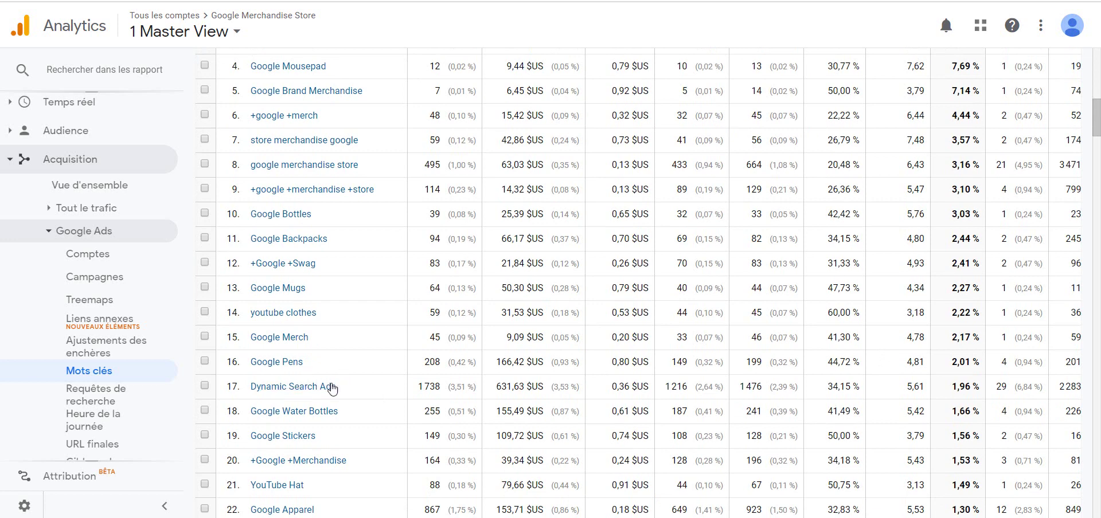
scroll(526, 333, down, 1)
scroll(526, 332, down, 1)
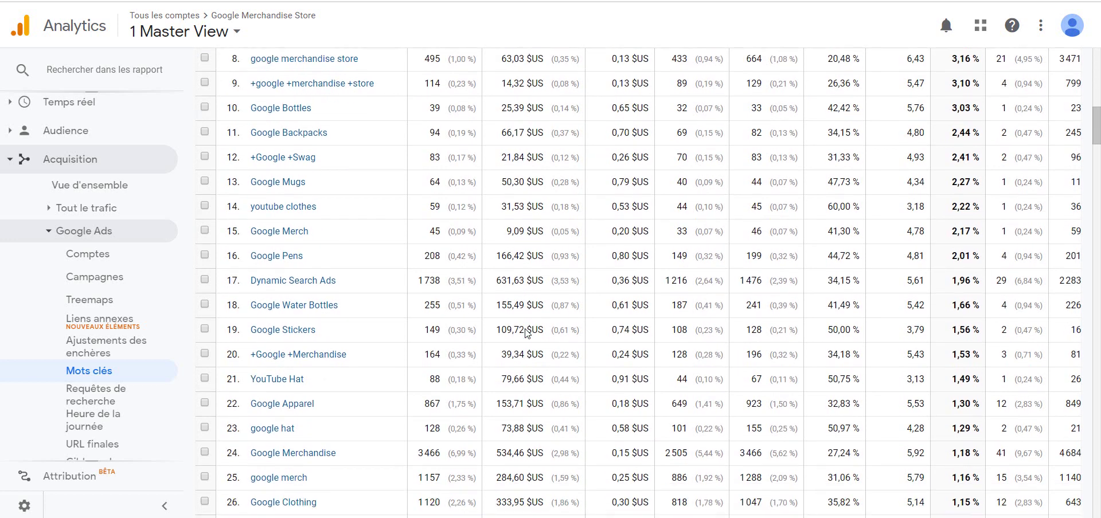
scroll(526, 332, down, 5)
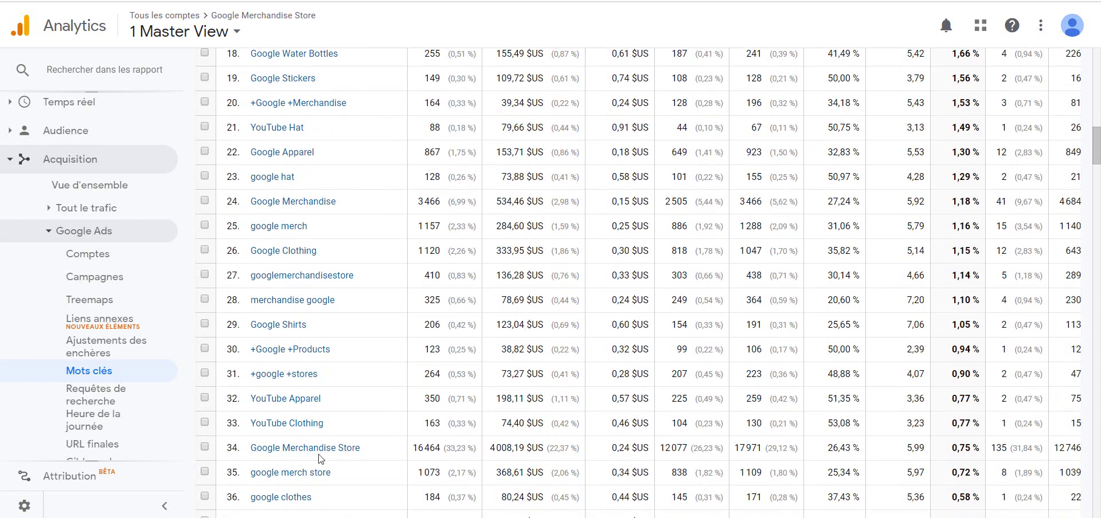
scroll(453, 394, down, 3)
scroll(453, 393, right, 2)
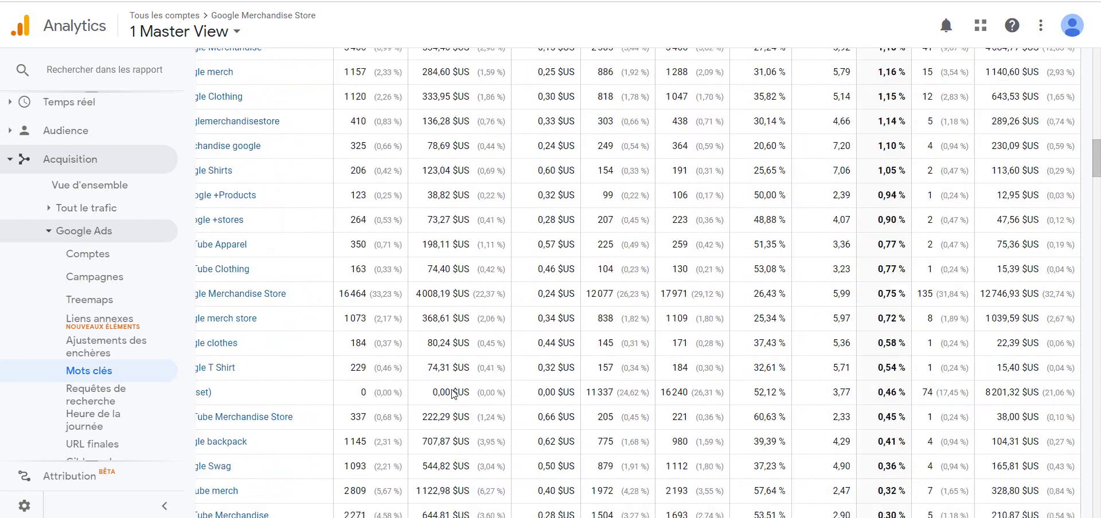
scroll(453, 393, up, 10)
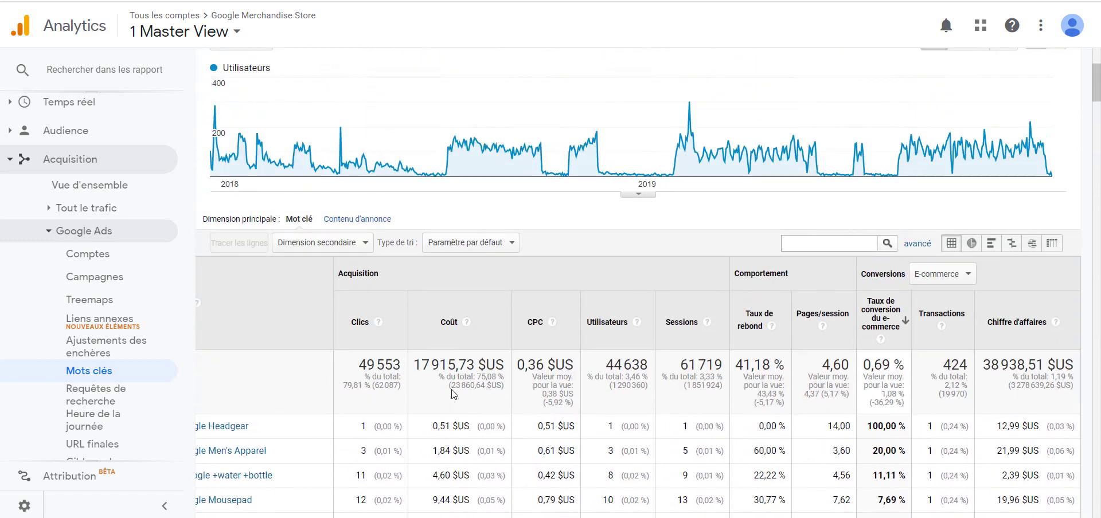
scroll(453, 394, down, 3)
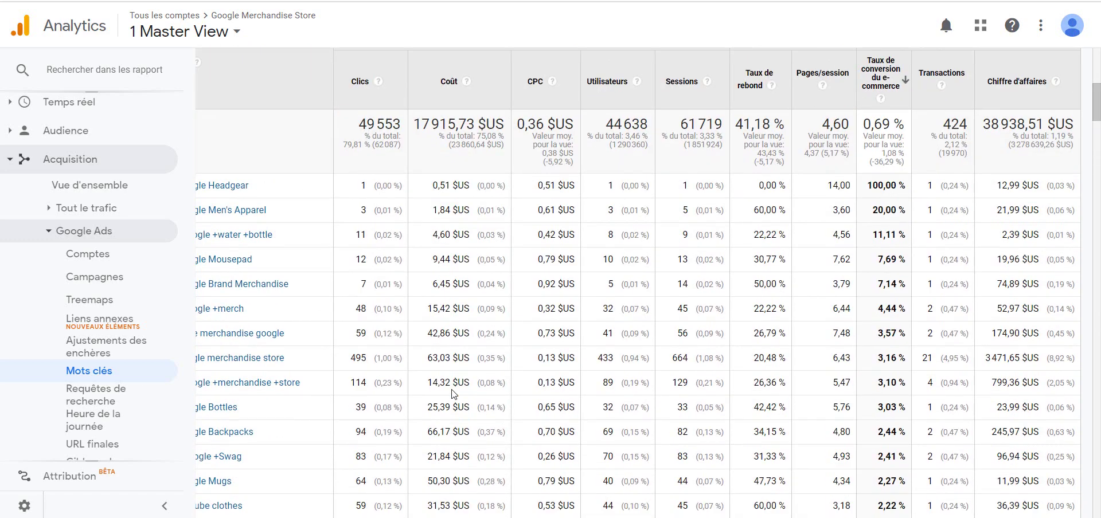
scroll(453, 393, up, 3)
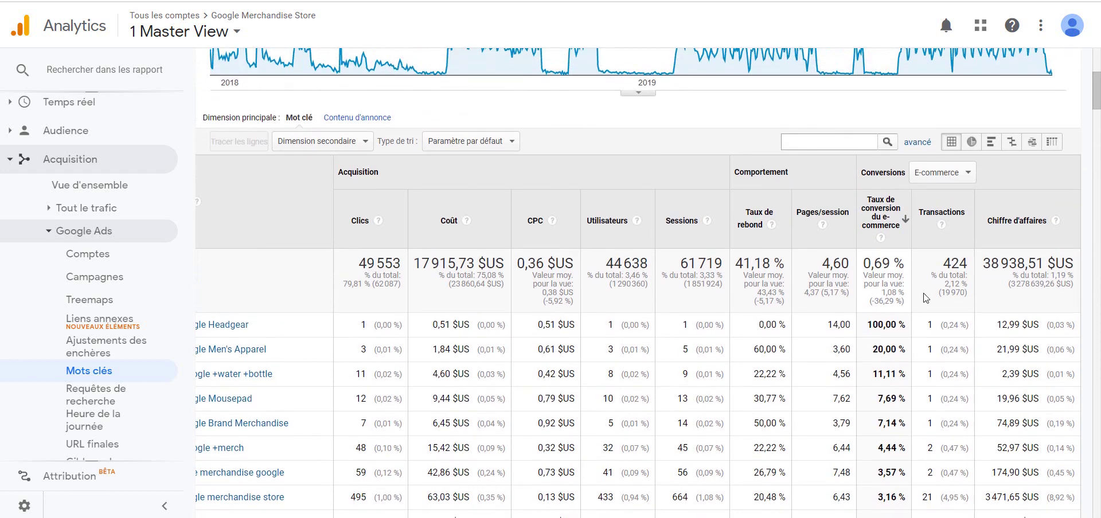
Apply an advanced filter including only keywords whose e-commerce conversion rate (Taux de conversion du e-commerce) is greater than (Supérieur(e) à) 0,70
click(917, 141)
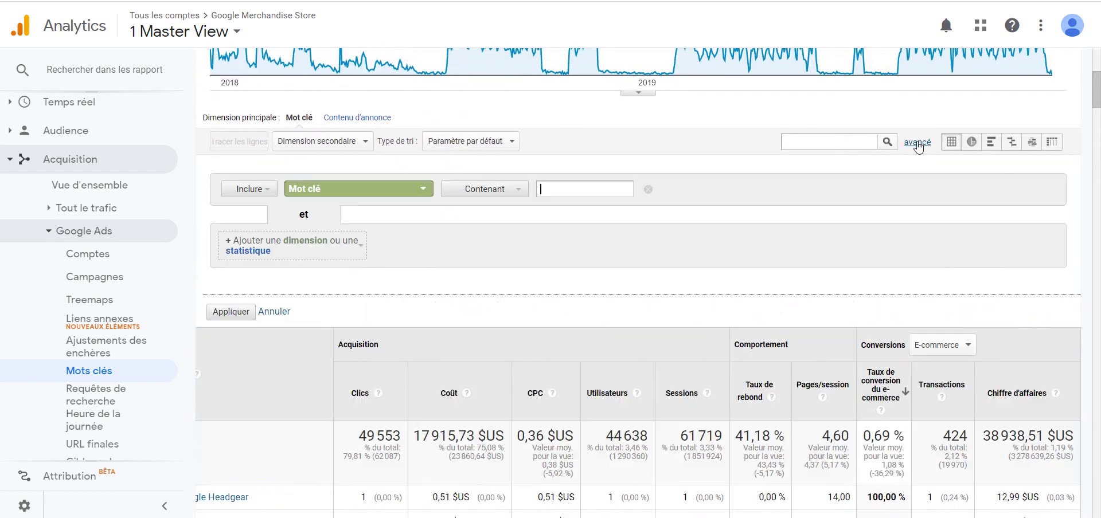
click(384, 195)
text(tau)
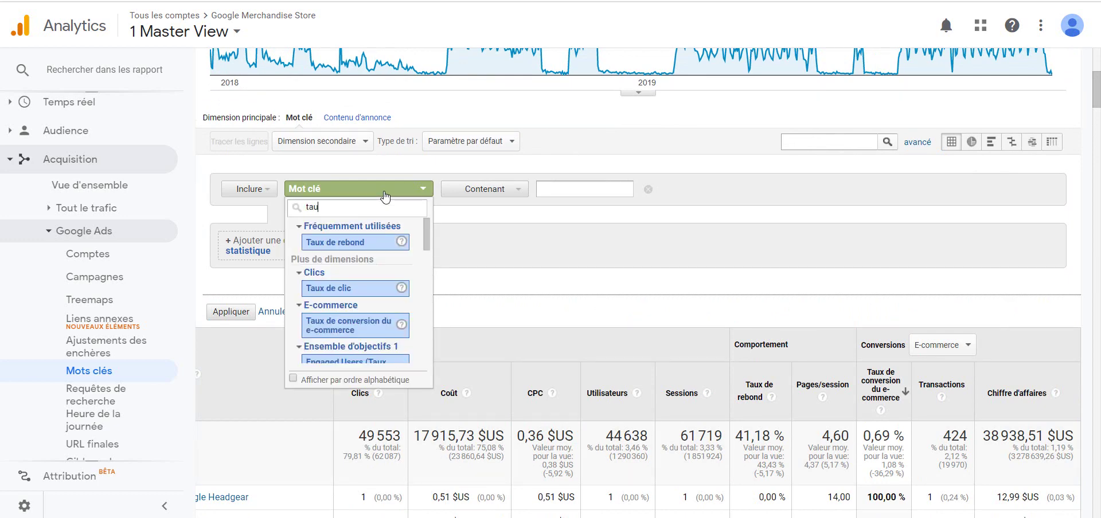
key(alt+f)
click(360, 203)
text(x de conv)
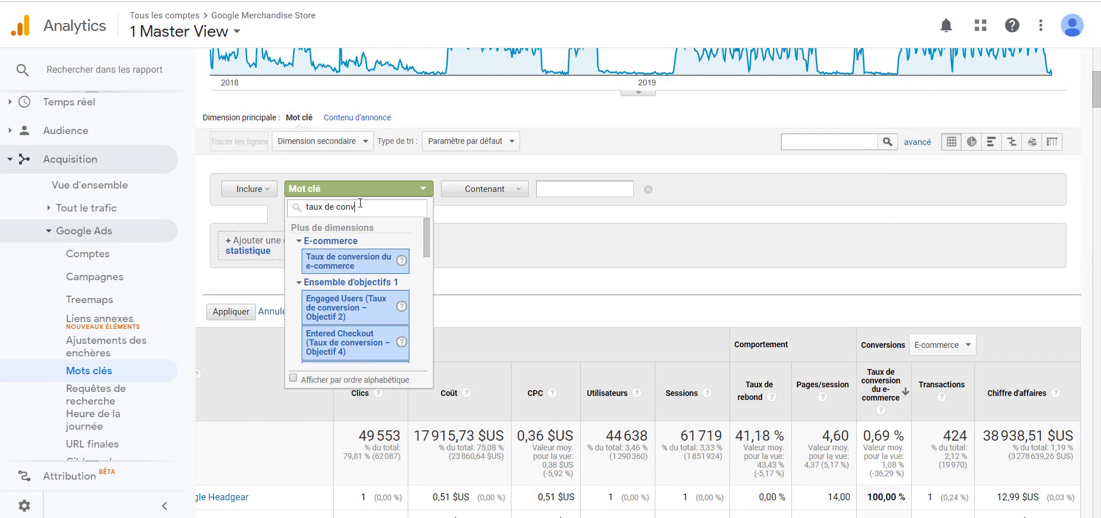
click(337, 262)
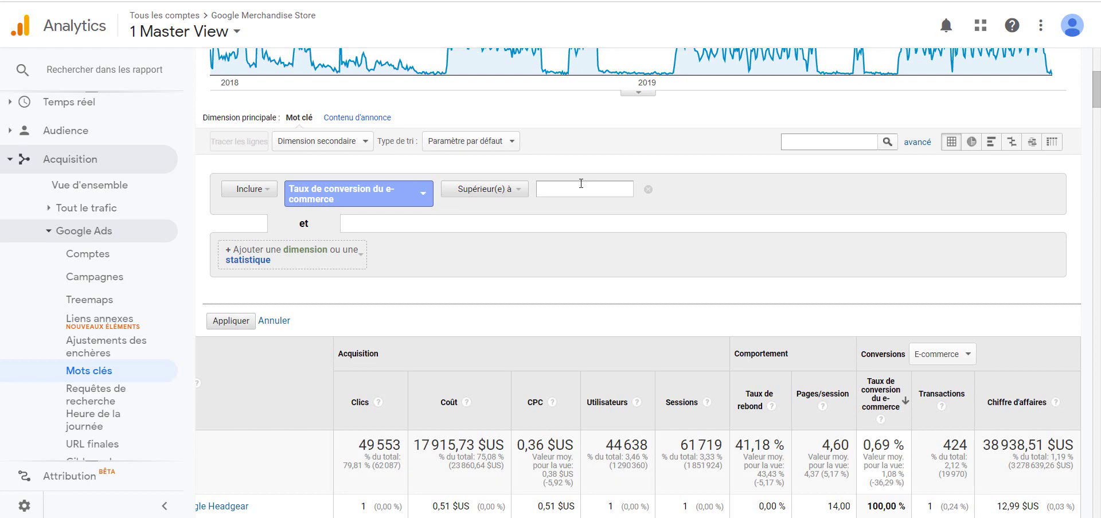
text(0,70)
click(217, 321)
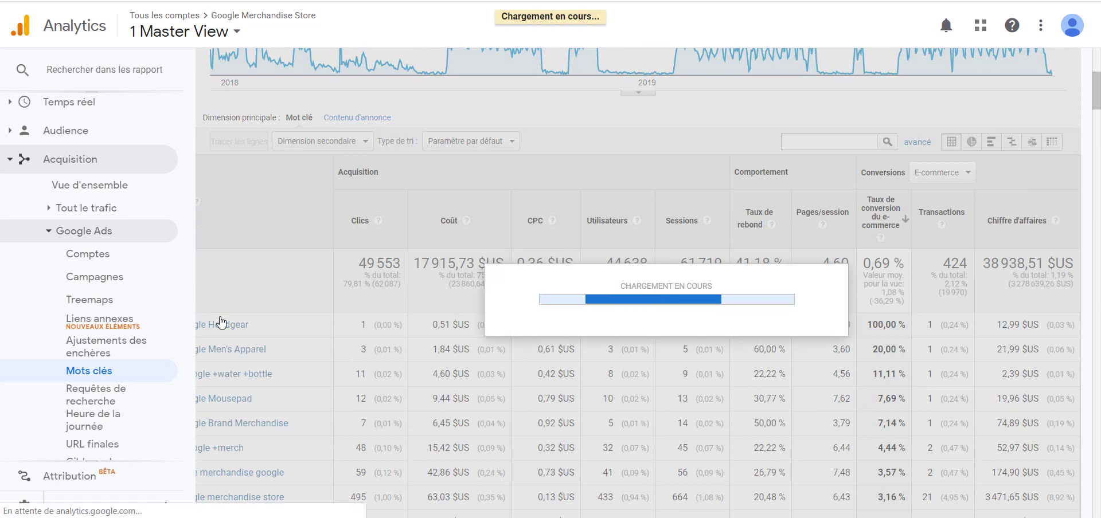
Review the keywords with an e-commerce conversion rate above 0,70 down to the end of the list and check their totals
scroll(403, 324, down, 13)
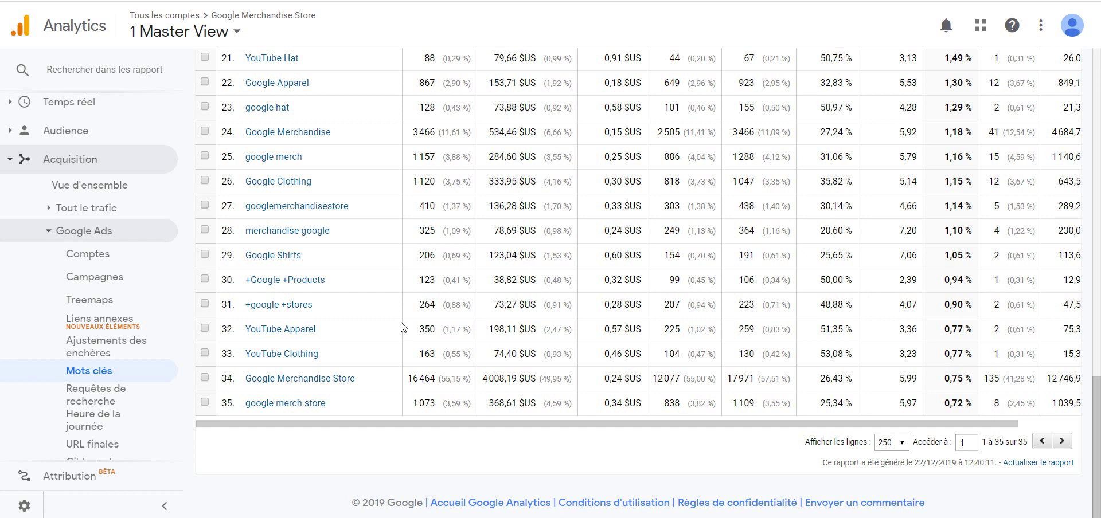
scroll(403, 328, up, 2)
scroll(403, 327, up, 1)
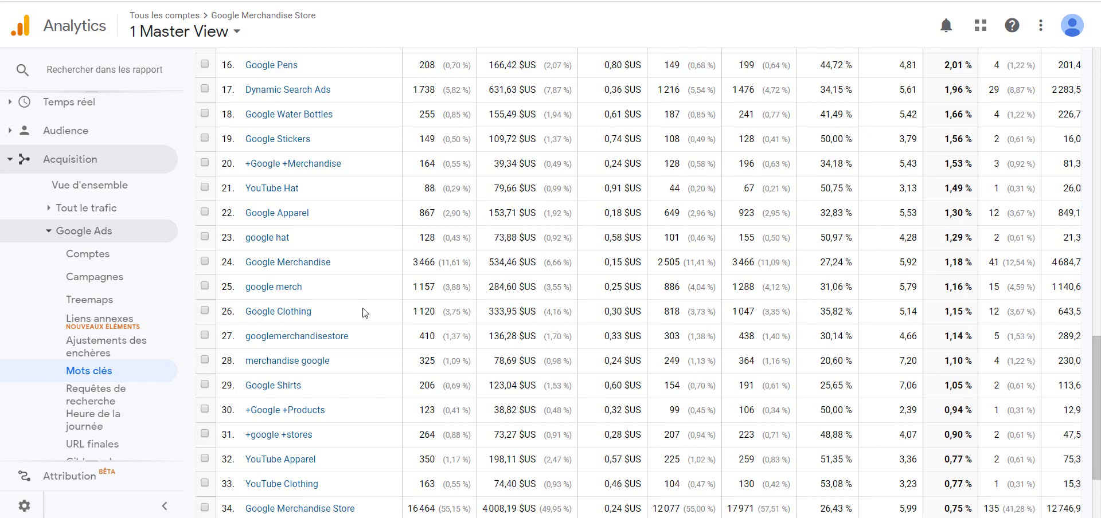
scroll(362, 313, up, 15)
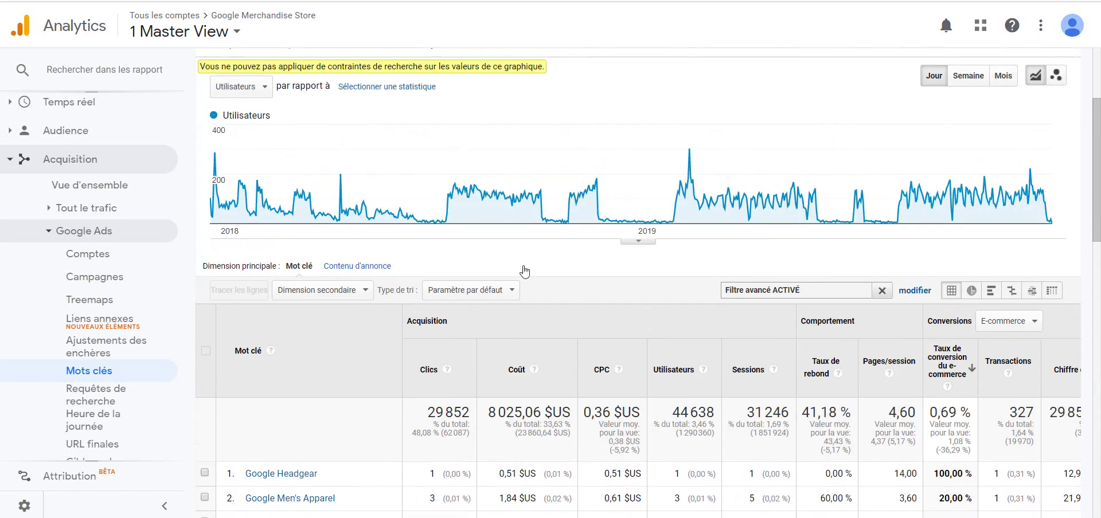
Change the advanced filter to include only keywords whose e-commerce conversion rate is equal to (Est égal(e) à) 0, and check the filtered list
click(902, 293)
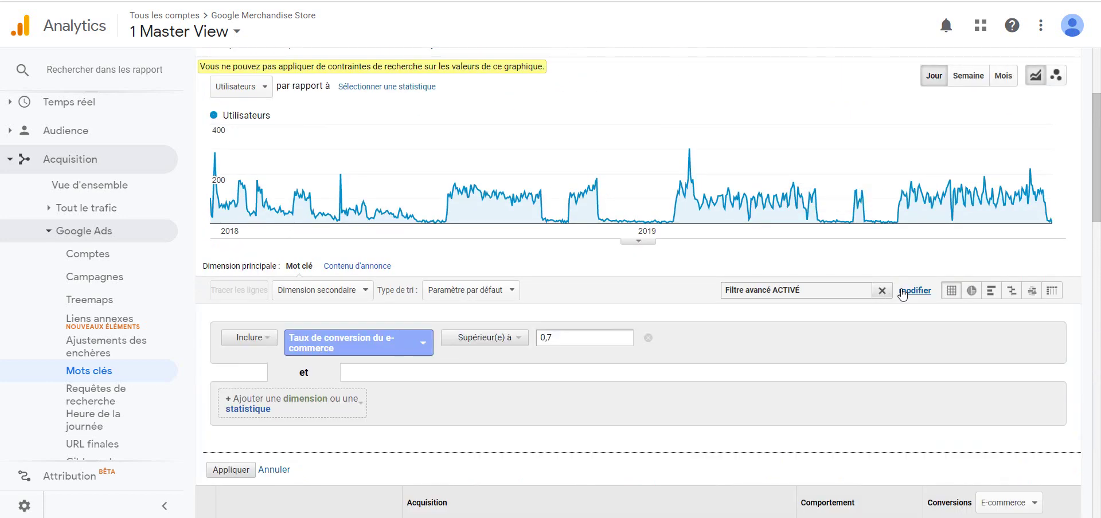
click(558, 338)
key(BackSpace)
key(BackSpace)
click(496, 337)
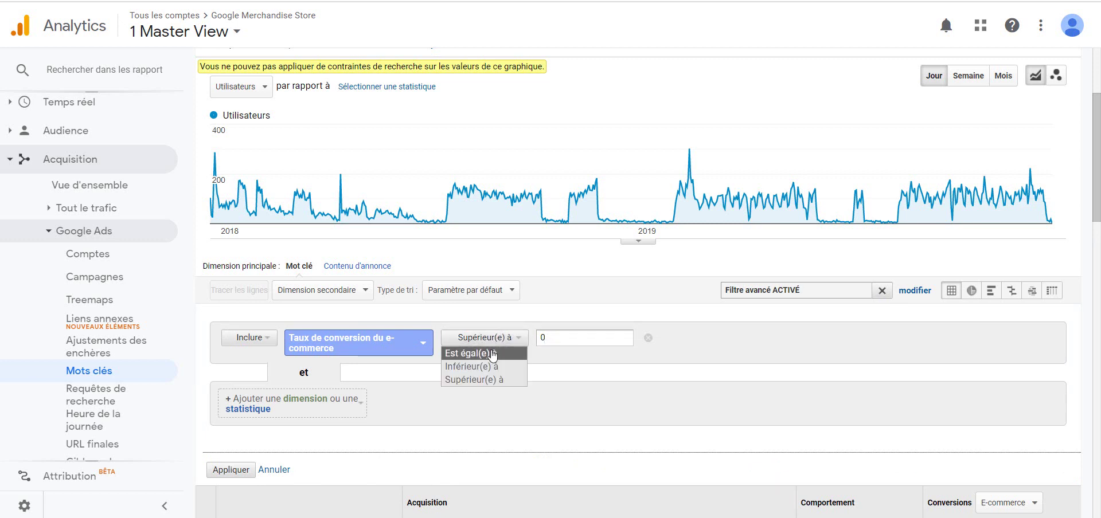
click(492, 353)
click(231, 470)
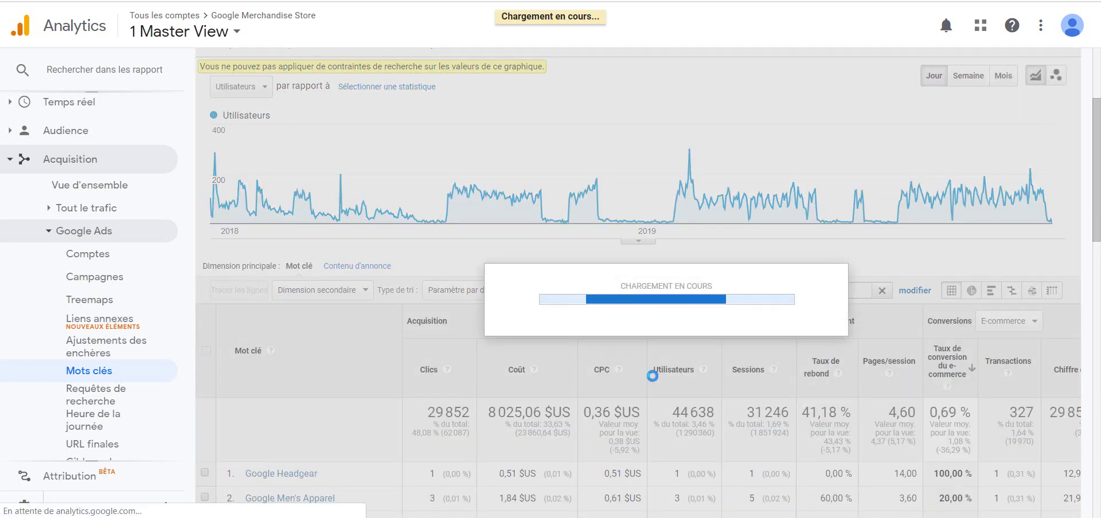
scroll(653, 376, down, 3)
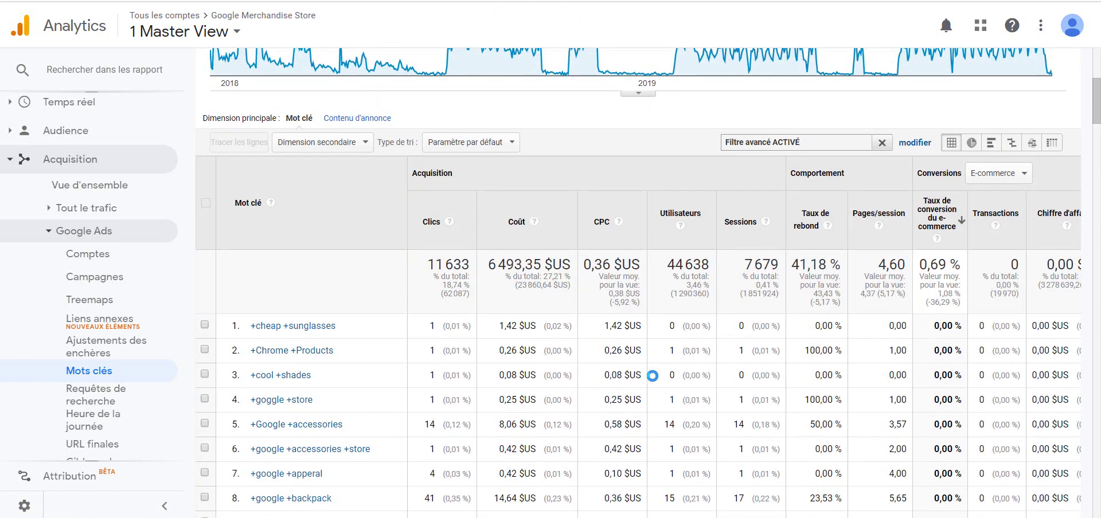
scroll(653, 376, down, 1)
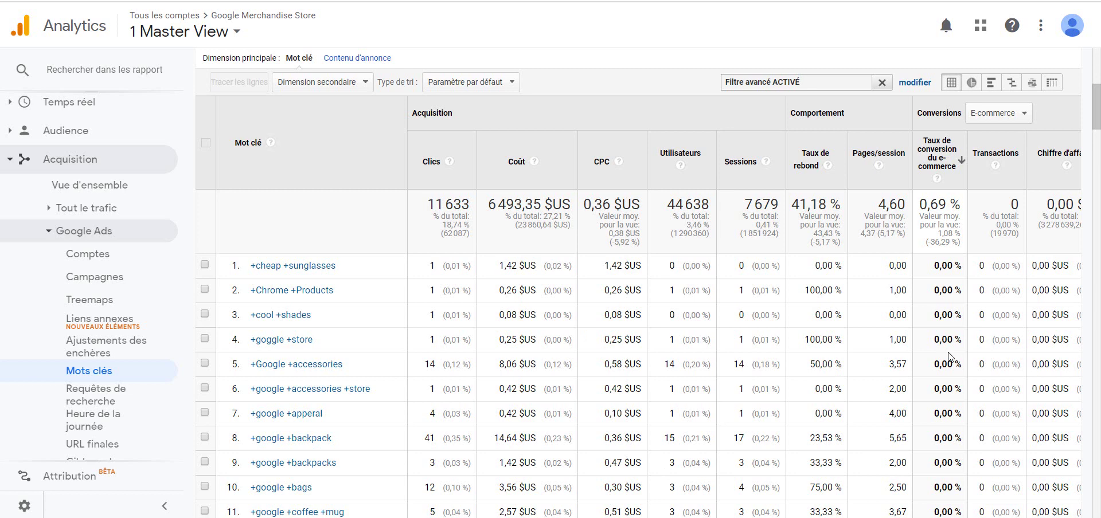
Switch the conversion columns to Objectif 5 : Smart Goals and remove the advanced filter from the keyword table
click(1009, 118)
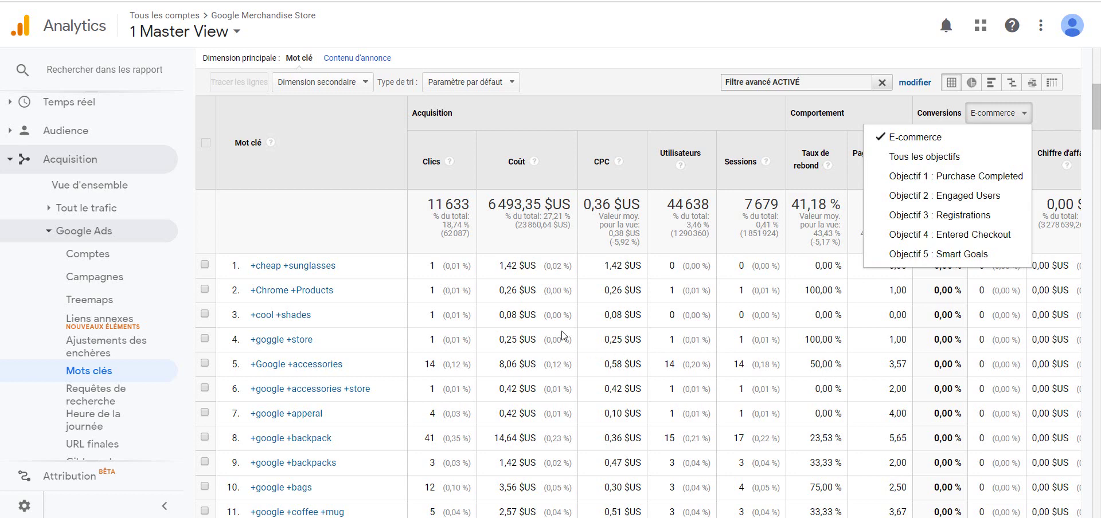
key(Escape)
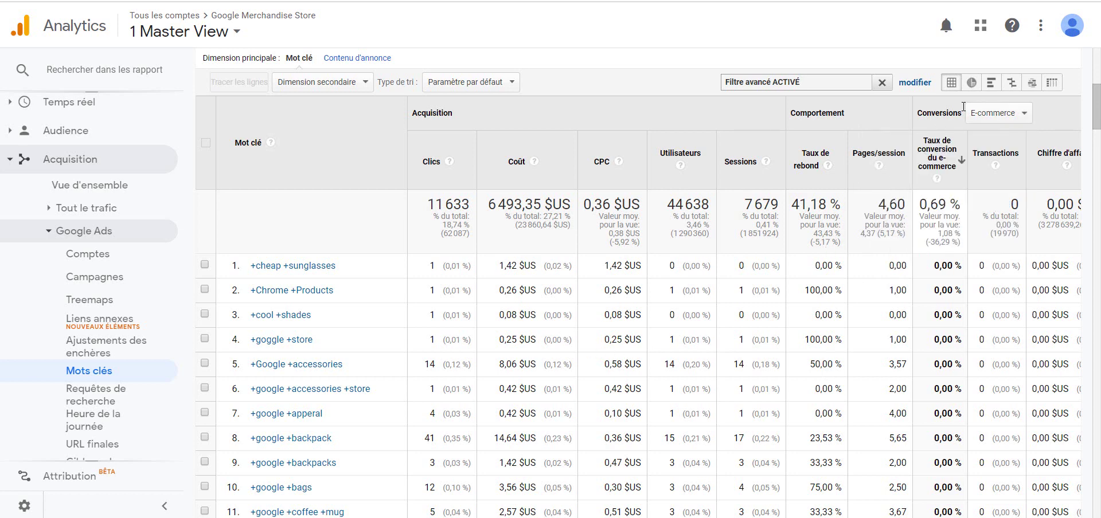
click(1001, 117)
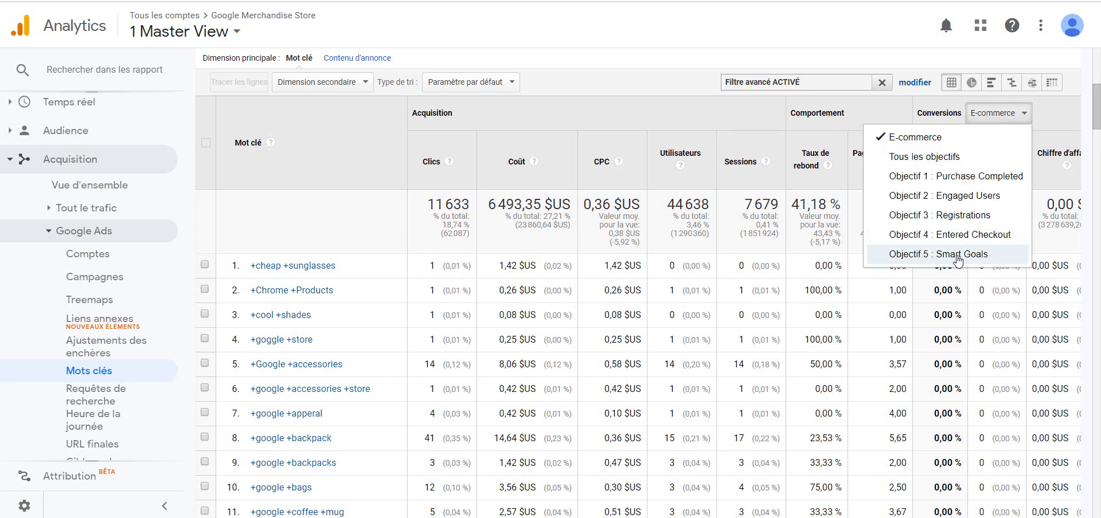
click(959, 256)
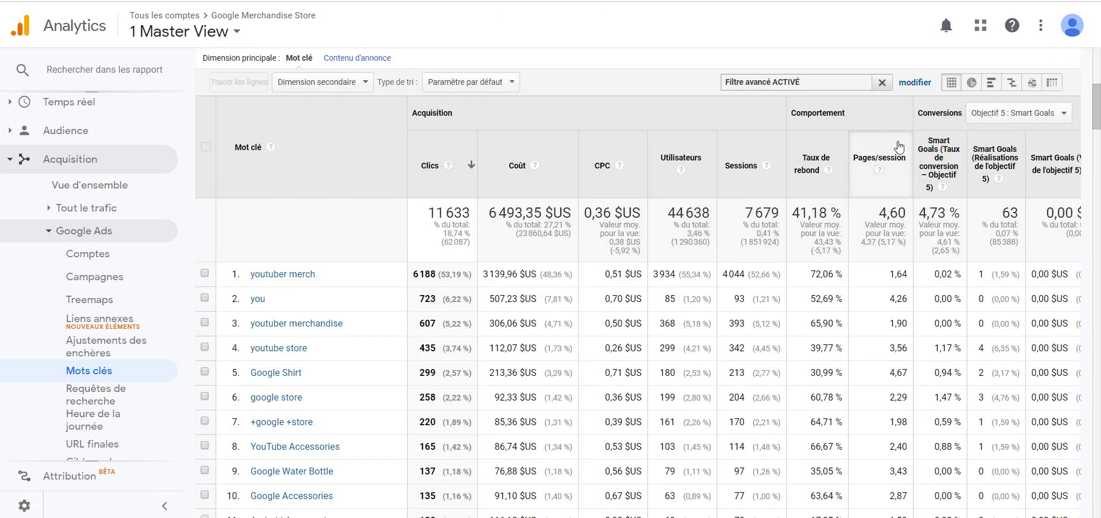
click(882, 83)
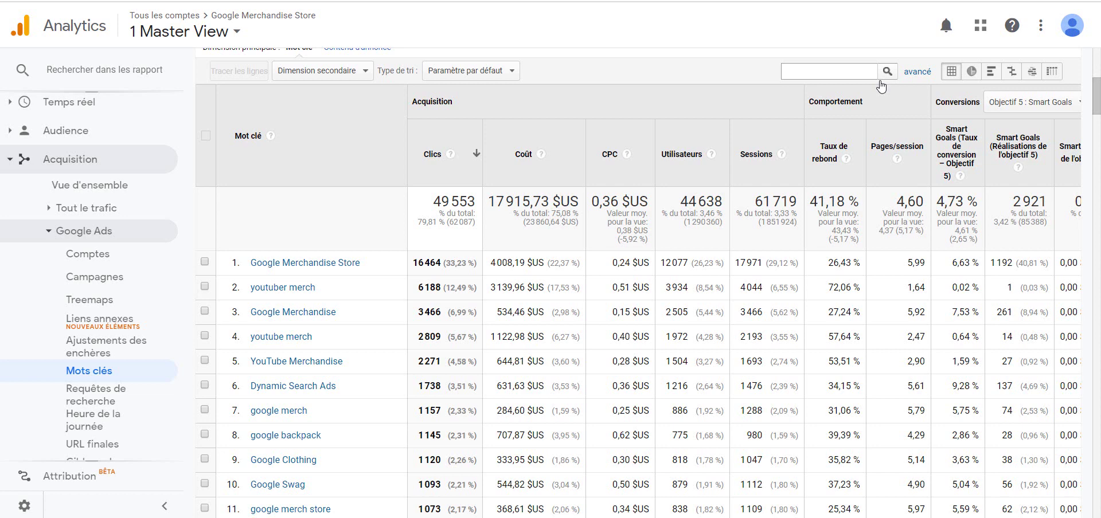
scroll(881, 86, up, 1)
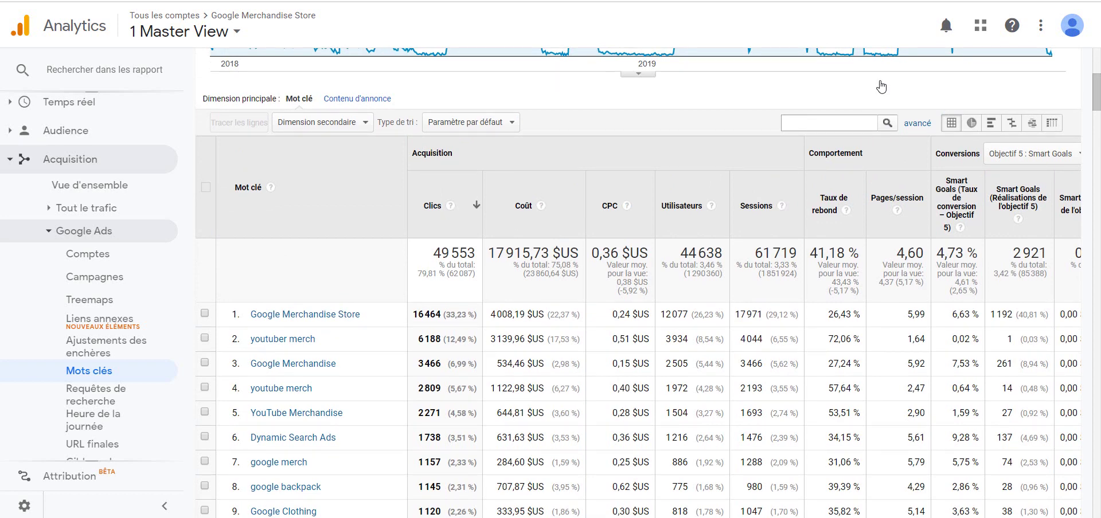
Start a new advanced filter on the metric Smart Goals (Réalisations de l'objectif 5), finding it by the term "réalisation"
click(918, 124)
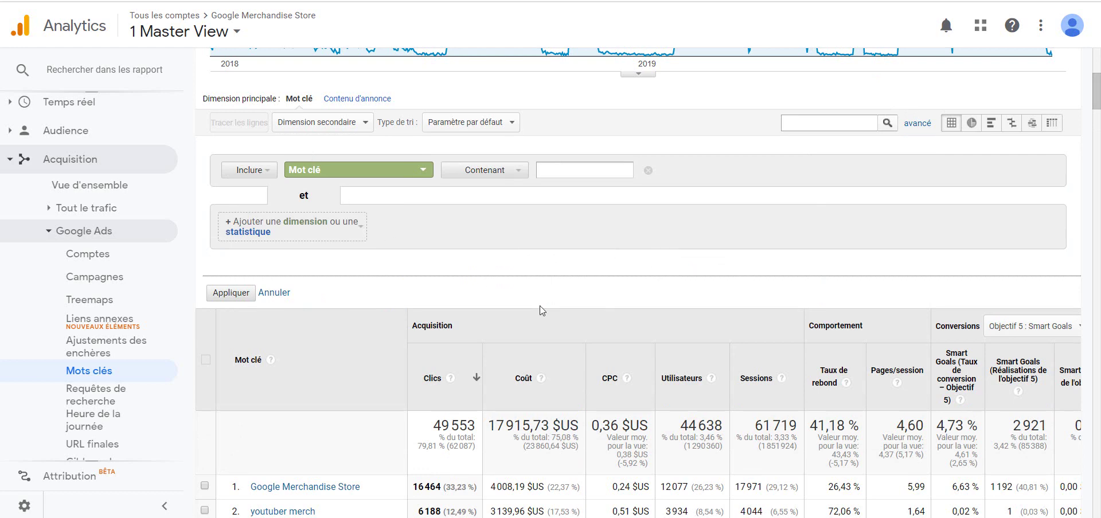
click(373, 176)
text(réali)
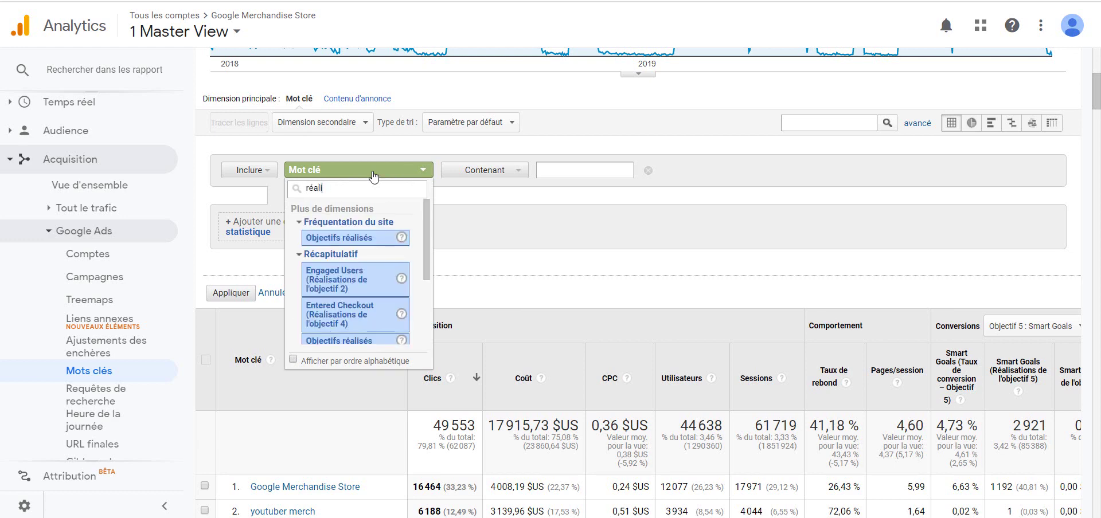
text(sat)
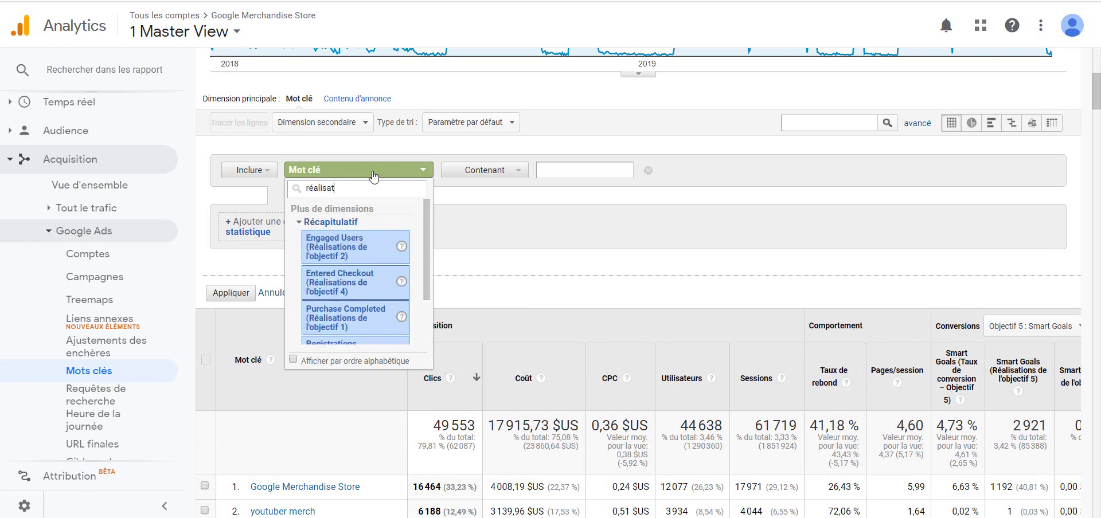
text(ion)
scroll(357, 256, down, 1)
scroll(357, 256, down, 3)
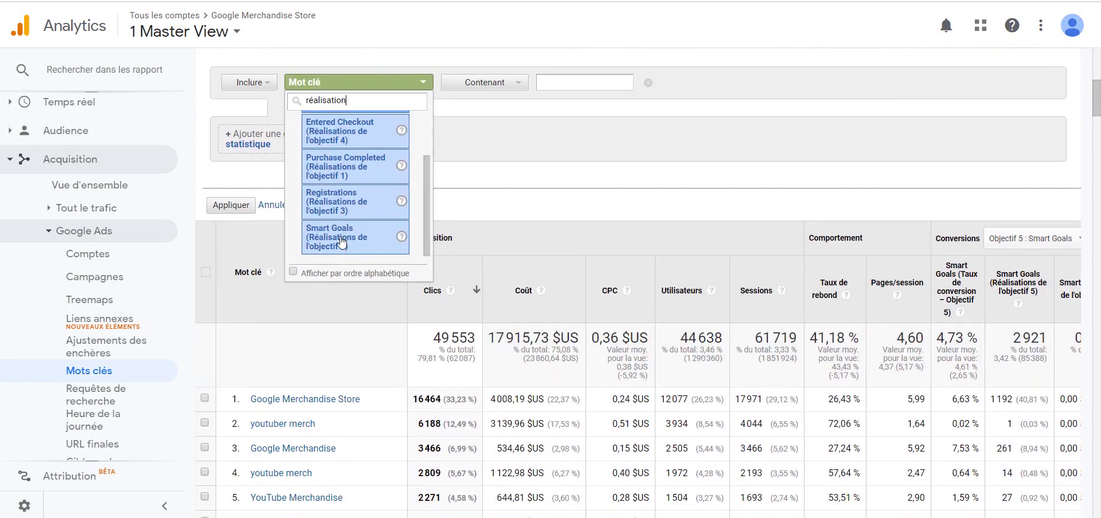
click(341, 244)
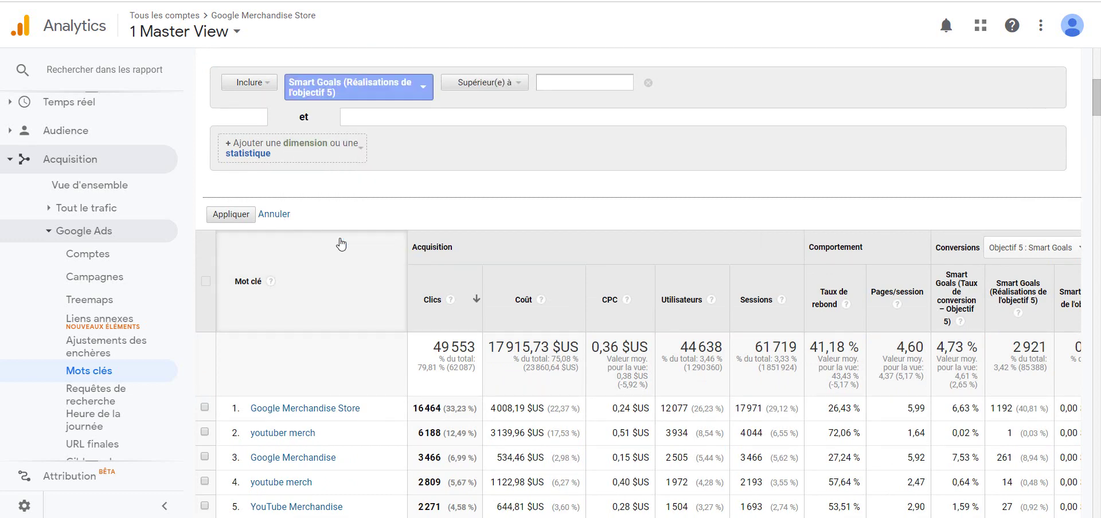
Set the Smart Goals completions condition to equal to (Est égal(e) à) 0 and apply the filter
click(501, 84)
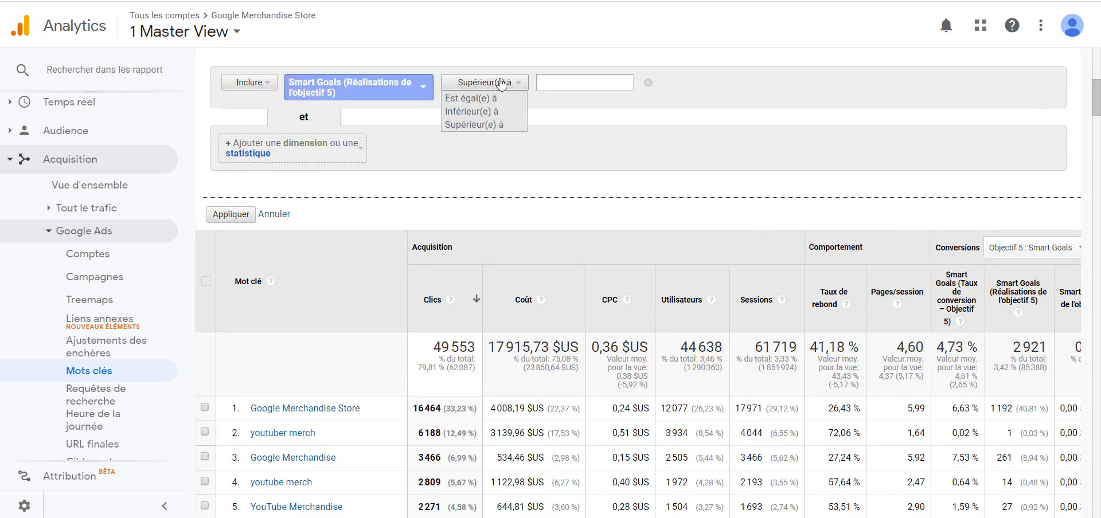
click(500, 99)
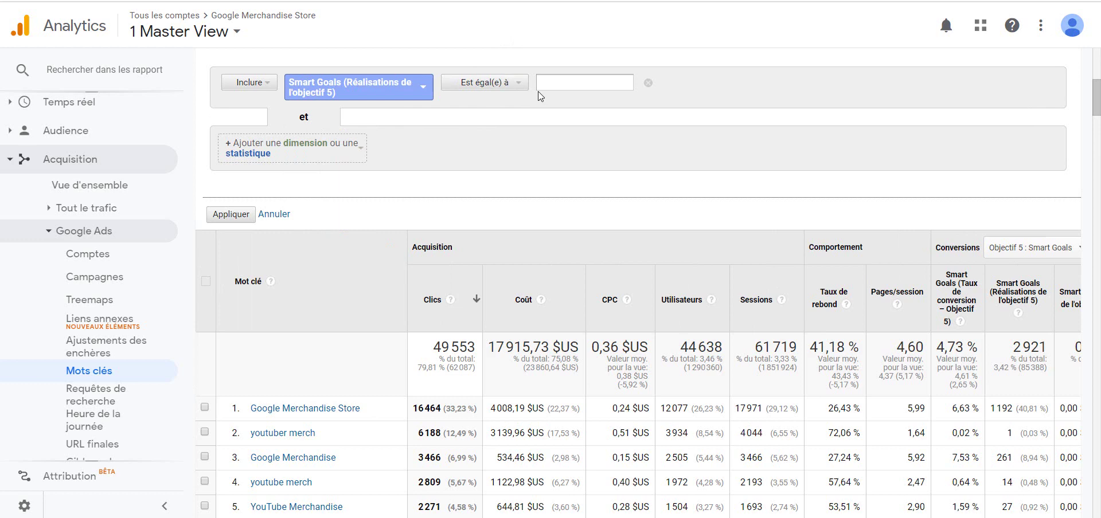
click(572, 86)
text(0)
click(232, 214)
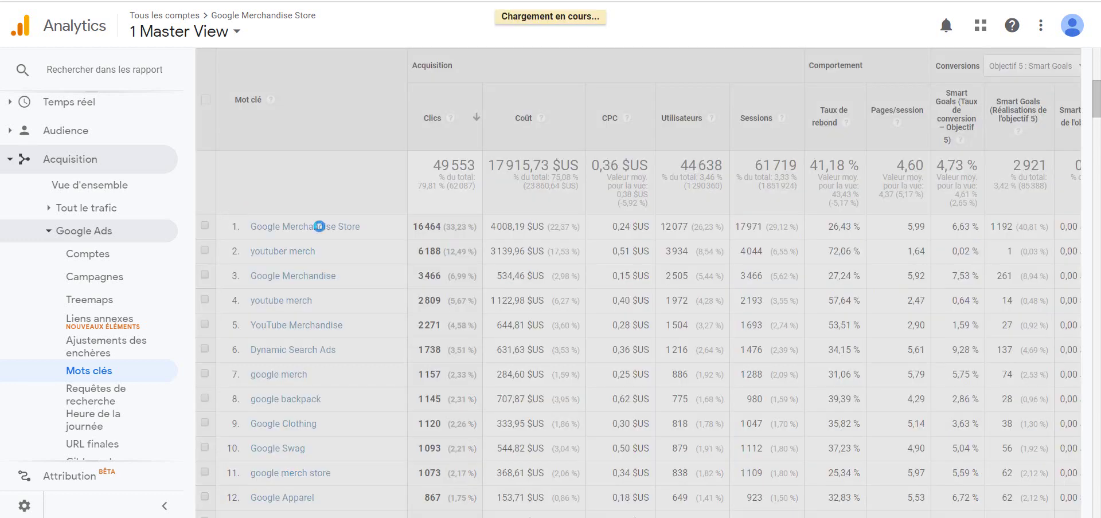
Collapse the side navigation and examine clicks, cost, bounce rate and pages per session of the top keywords without Smart Goals completions
click(165, 508)
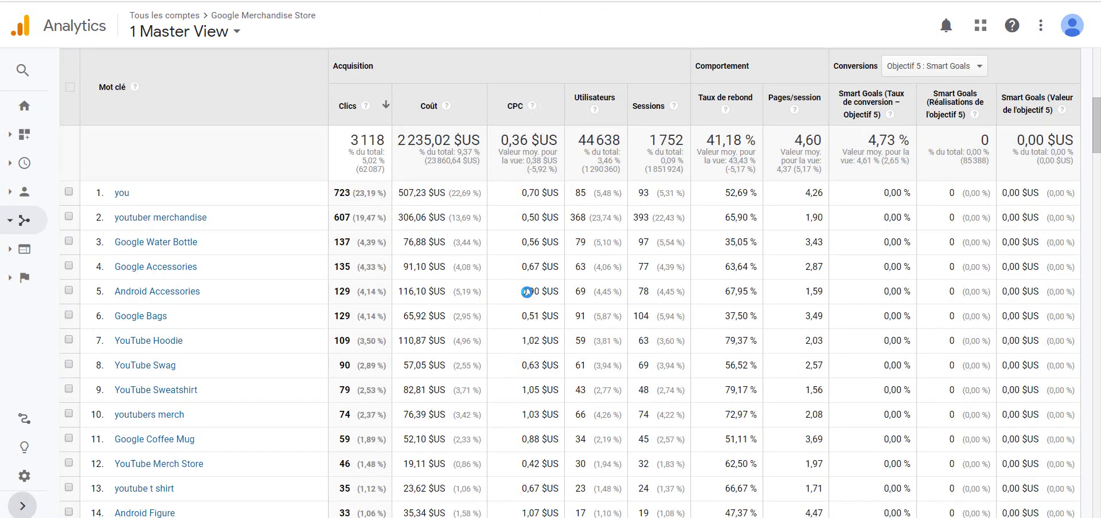
scroll(526, 292, down, 1)
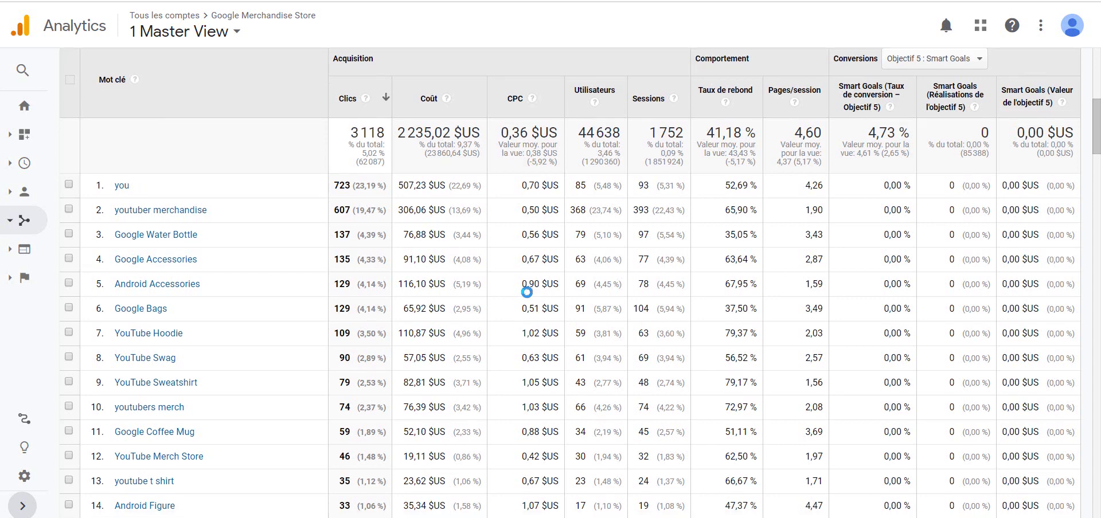
scroll(526, 293, up, 1)
scroll(526, 292, down, 3)
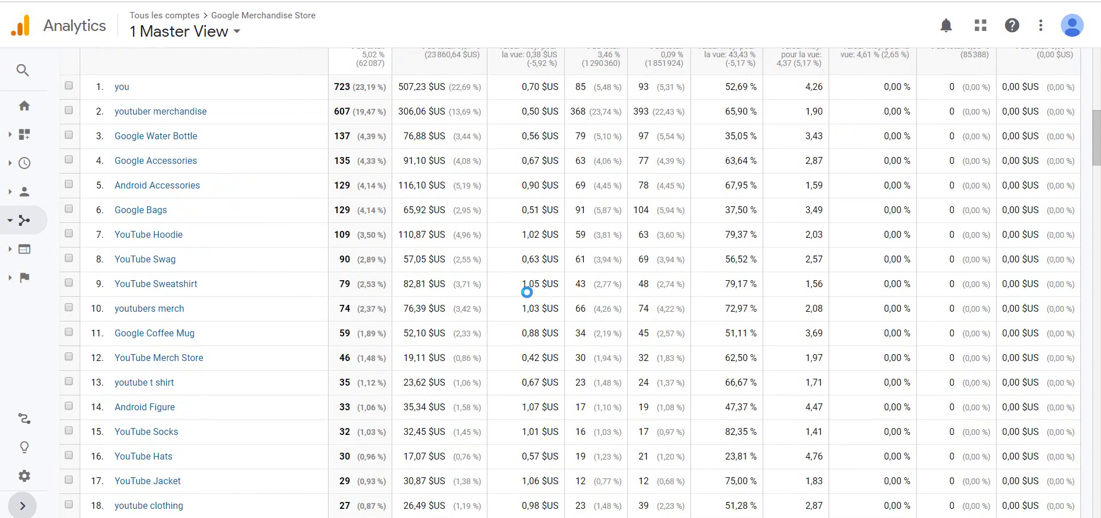
scroll(526, 293, down, 1)
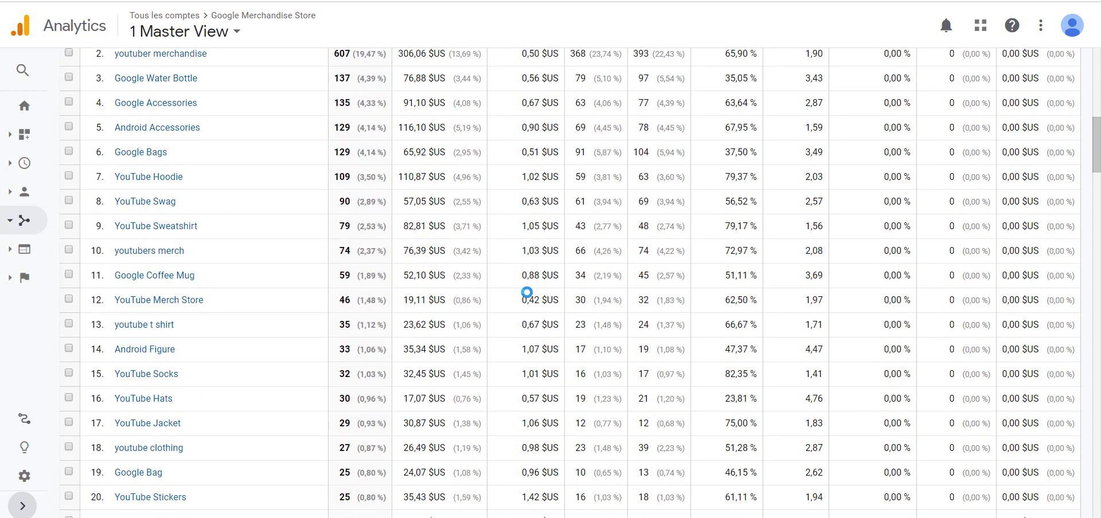
double_click(804, 306)
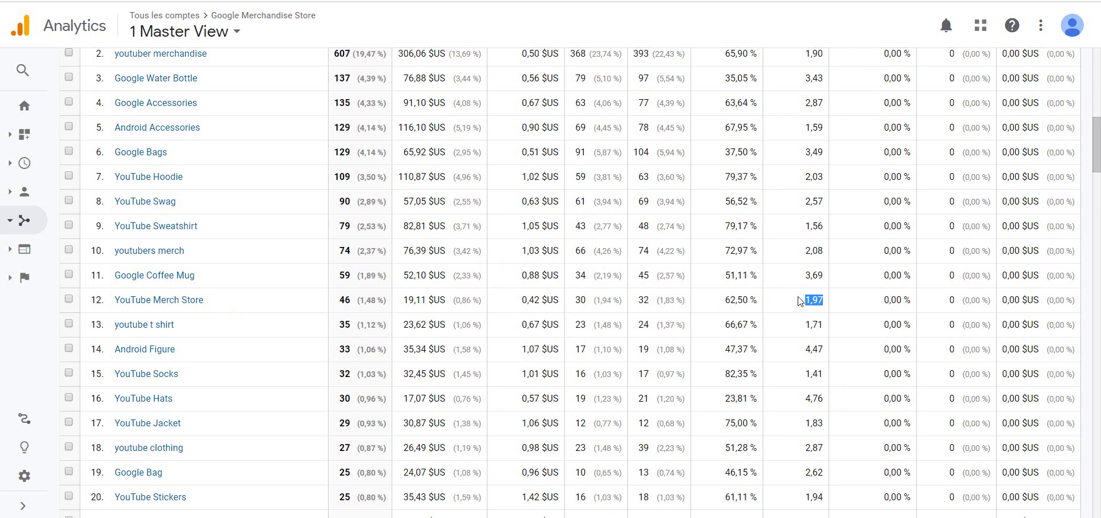
scroll(821, 295, down, 2)
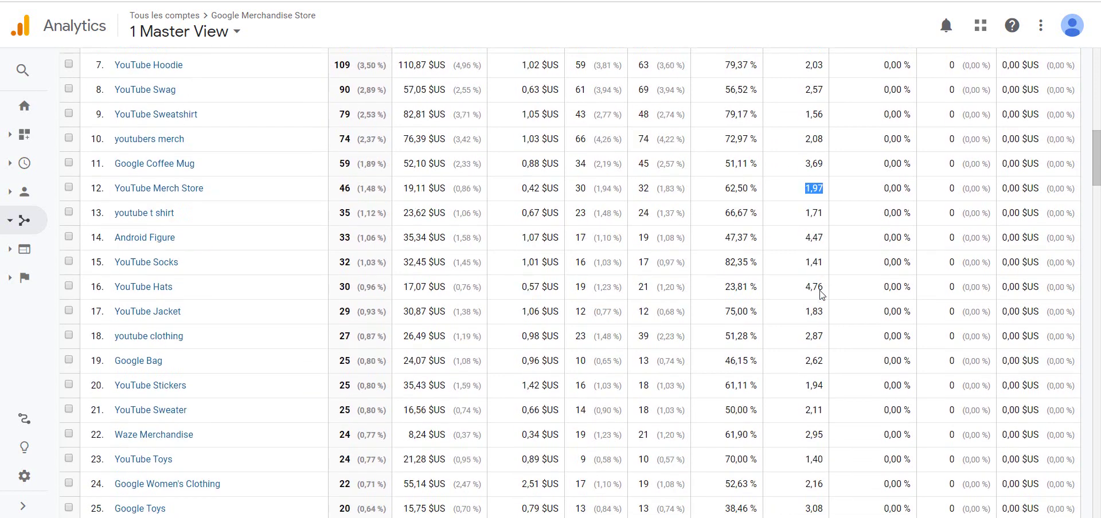
scroll(822, 295, up, 7)
scroll(821, 294, down, 7)
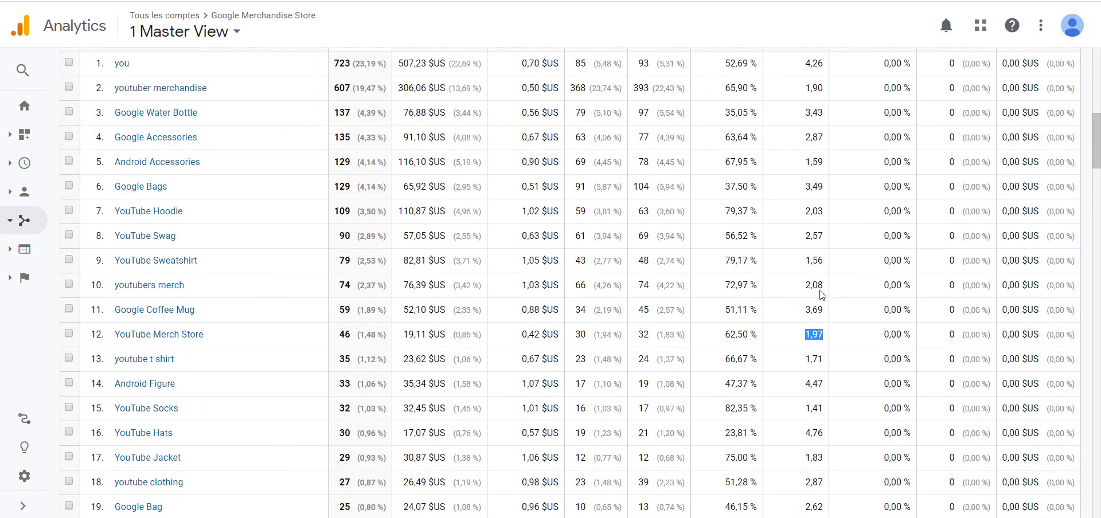
Check the pages per session of YouTube Hats and review the remaining filtered keywords down to the end of the list
scroll(821, 295, down, 3)
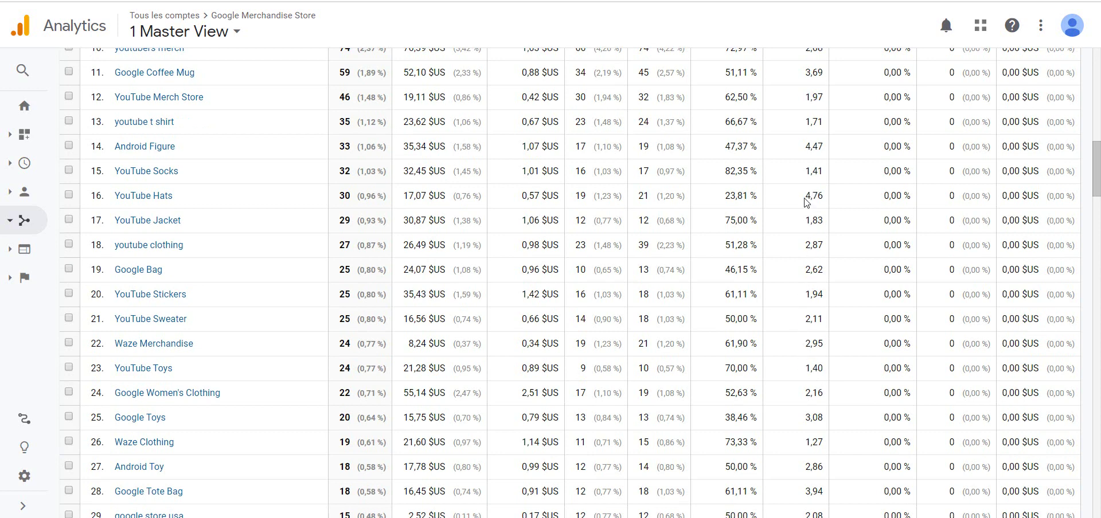
drag(805, 196, 825, 196)
scroll(815, 266, down, 5)
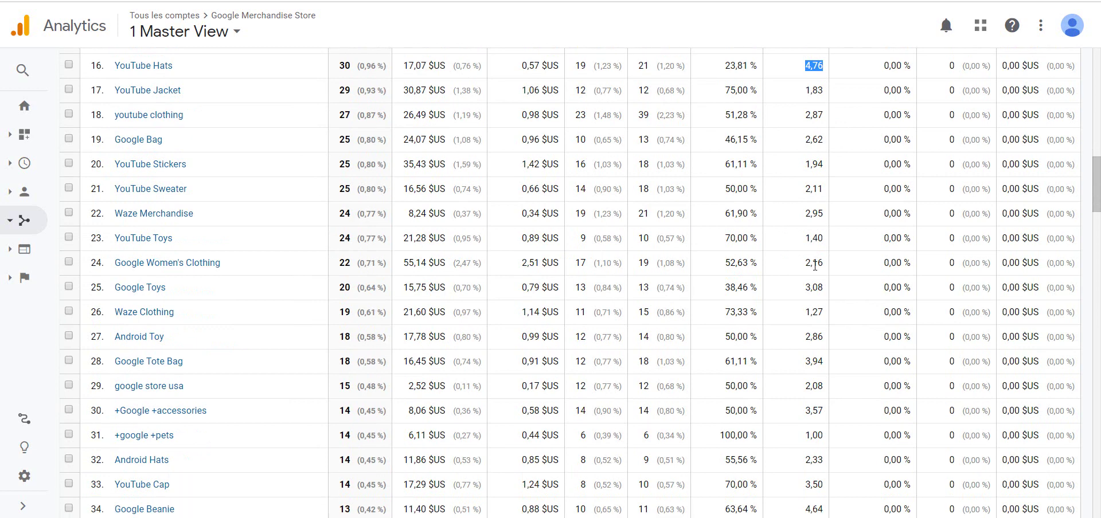
scroll(815, 266, down, 2)
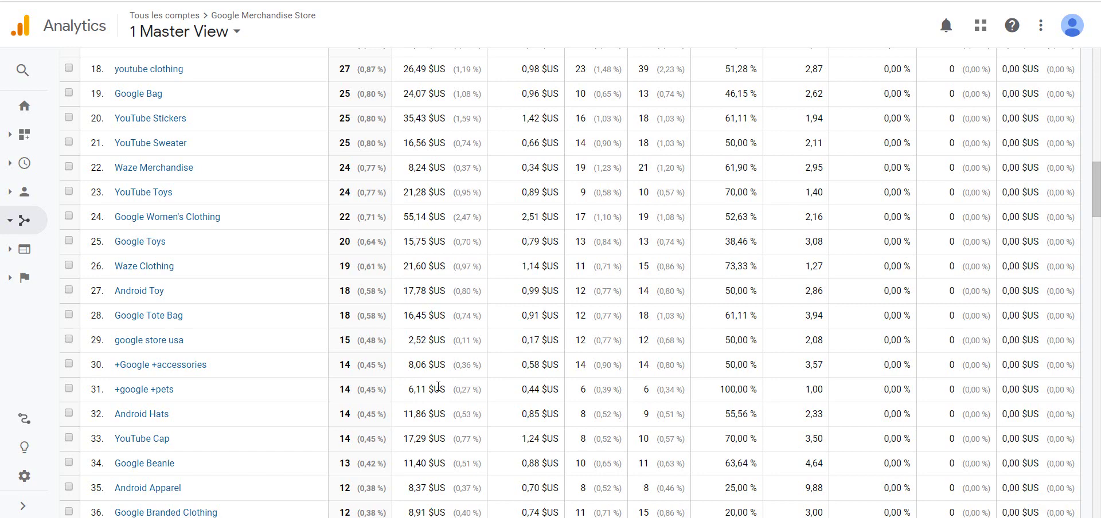
scroll(438, 387, down, 6)
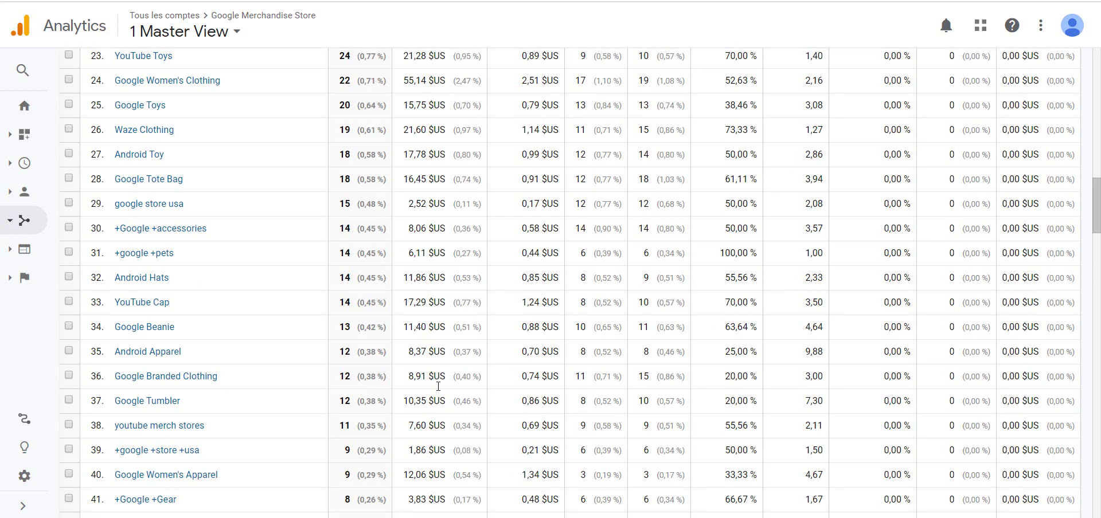
scroll(439, 388, down, 20)
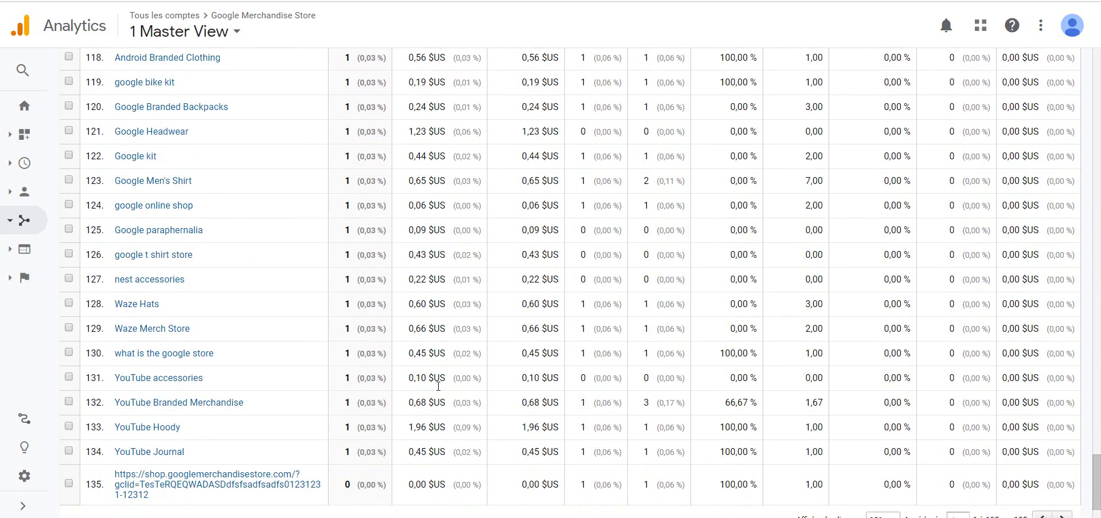
Export the filtered keyword report as Excel (XLSX) and open the downloaded file in Excel
scroll(699, 336, up, 20)
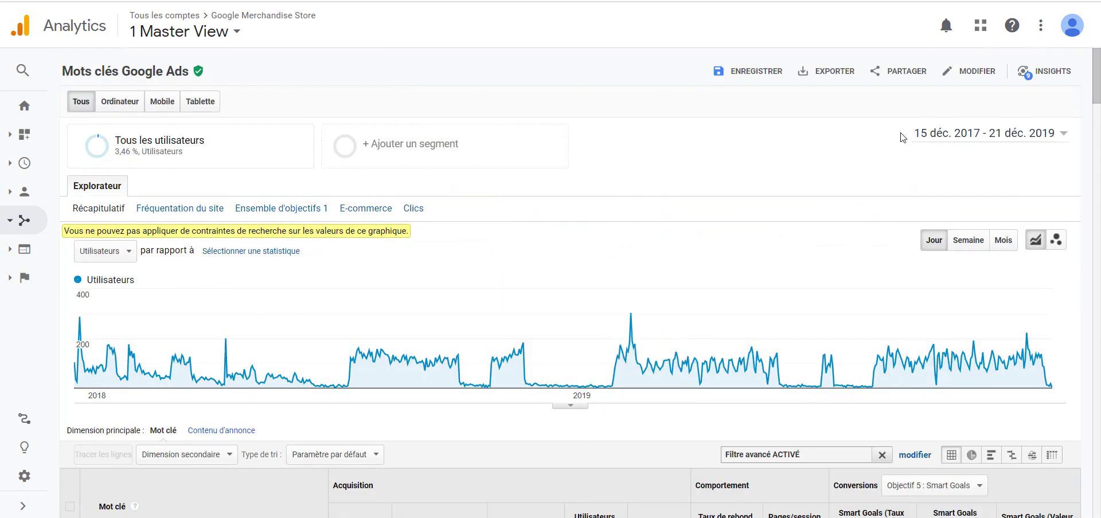
click(834, 72)
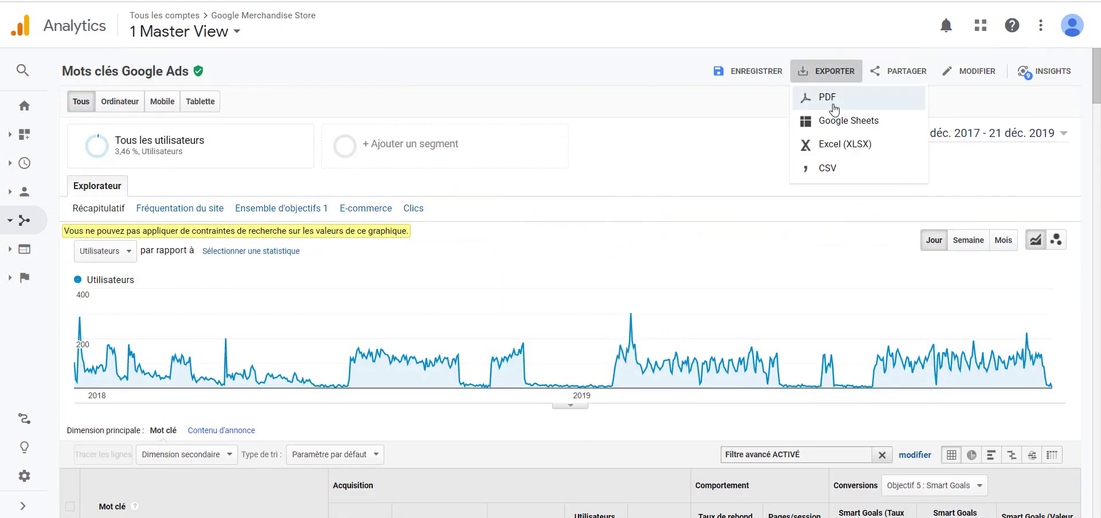
click(832, 147)
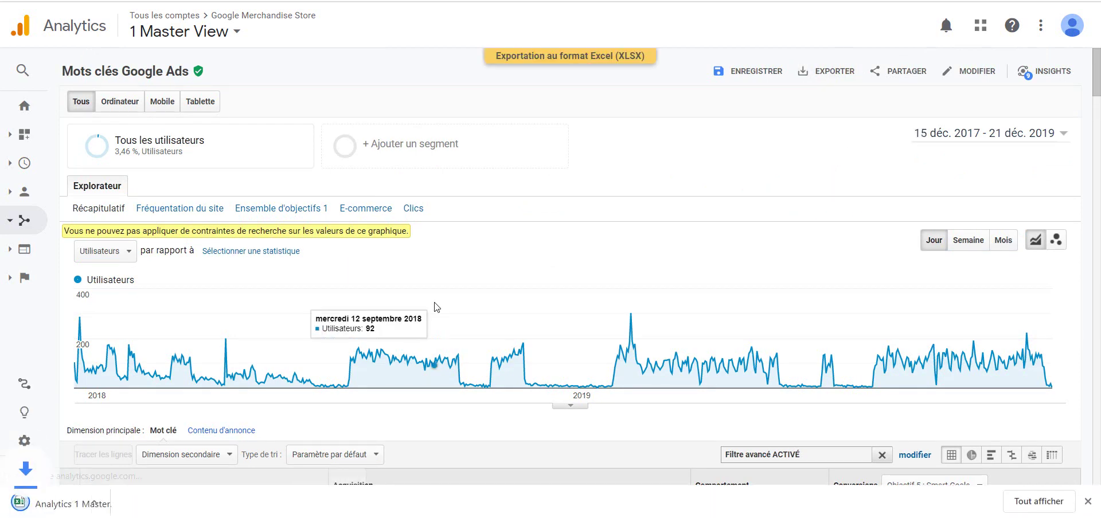
click(96, 505)
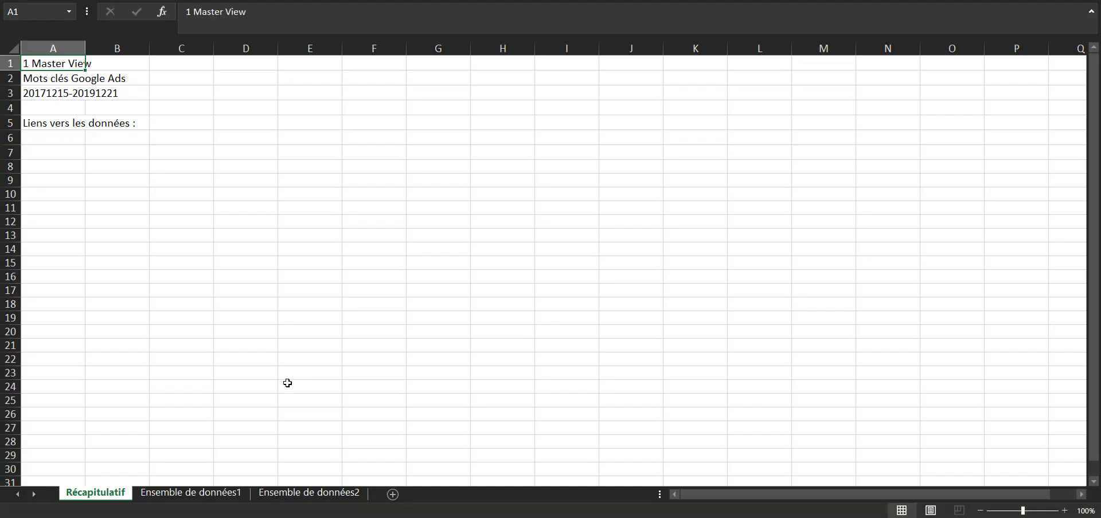
Show the Ensemble de données1 sheet, widen column A to fit the keyword names, and look through the exported rows
click(207, 493)
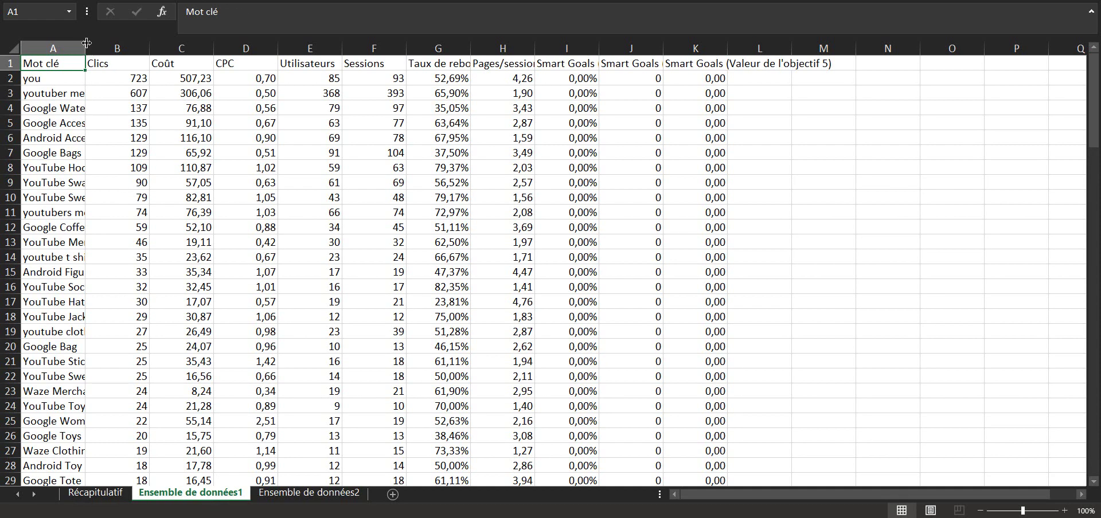
drag(86, 48, 168, 45)
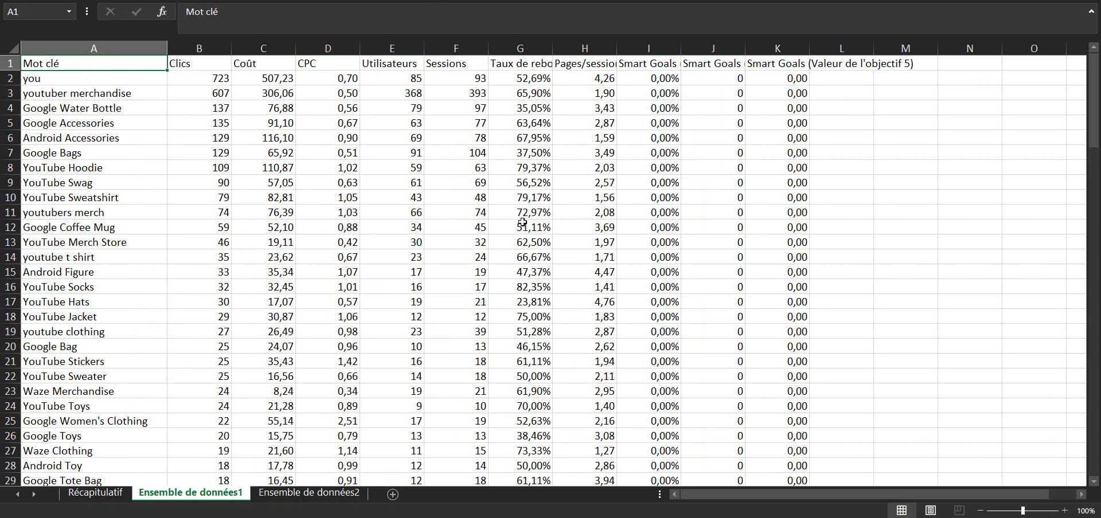
scroll(521, 235, down, 2)
scroll(522, 236, down, 10)
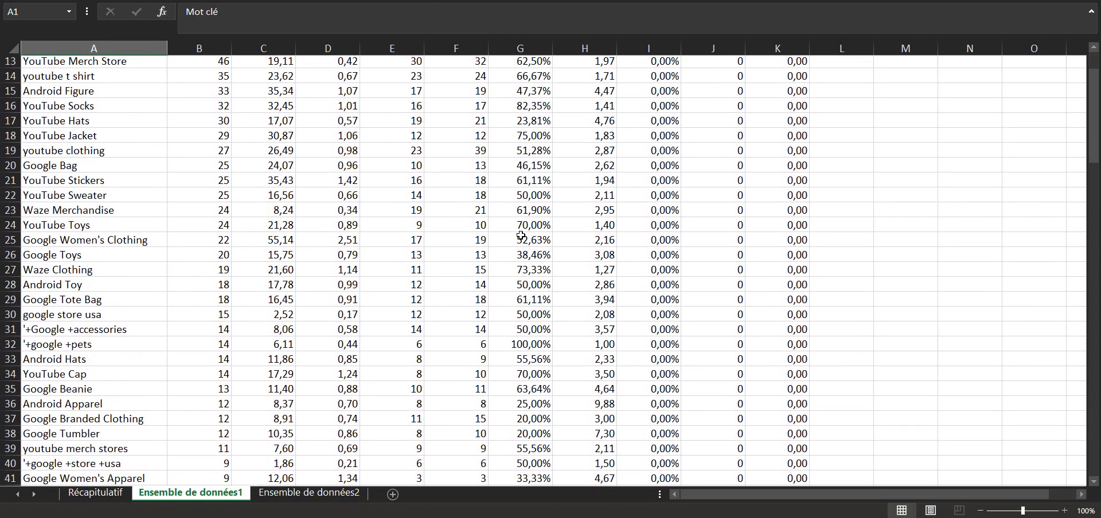